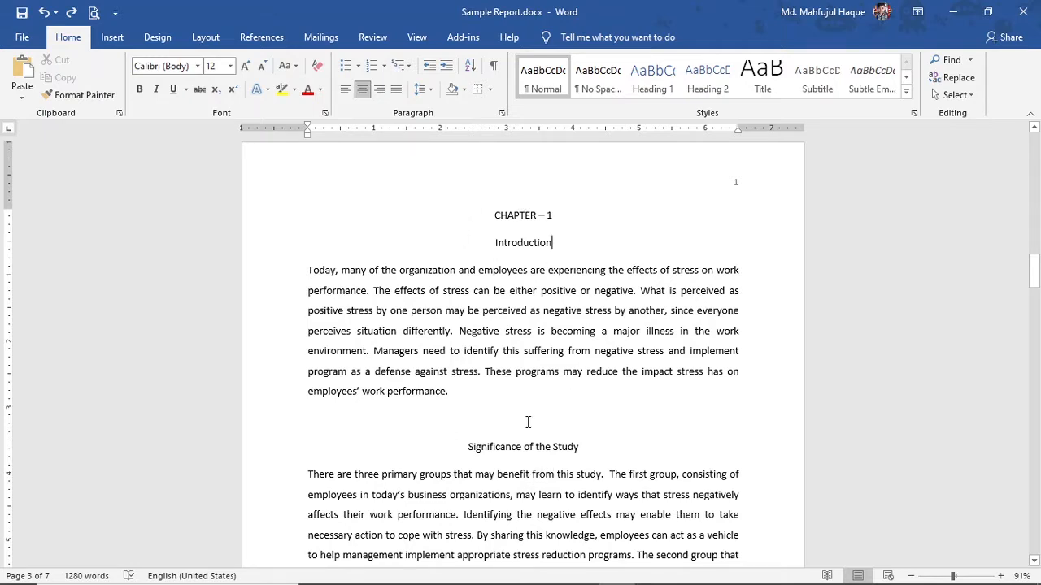
Step: Look over the built-in table of contents layouts without inserting one
left_click(271, 42)
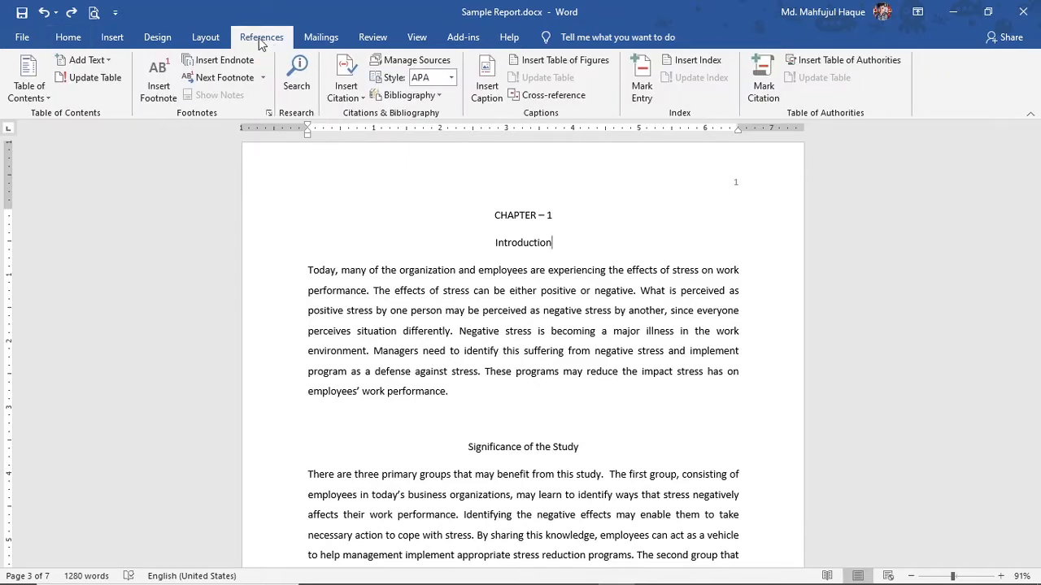
left_click(29, 97)
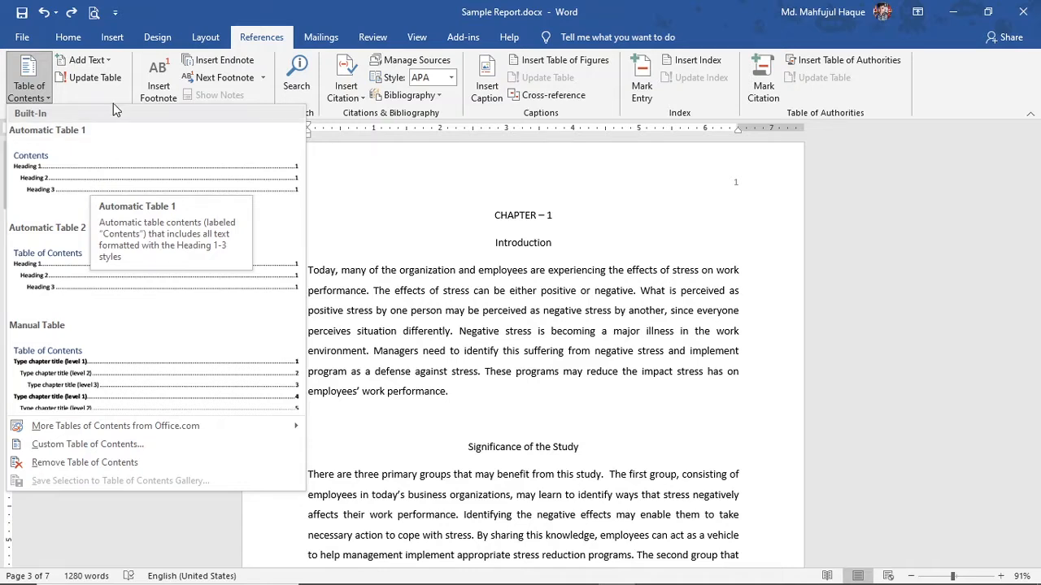
left_click(81, 46)
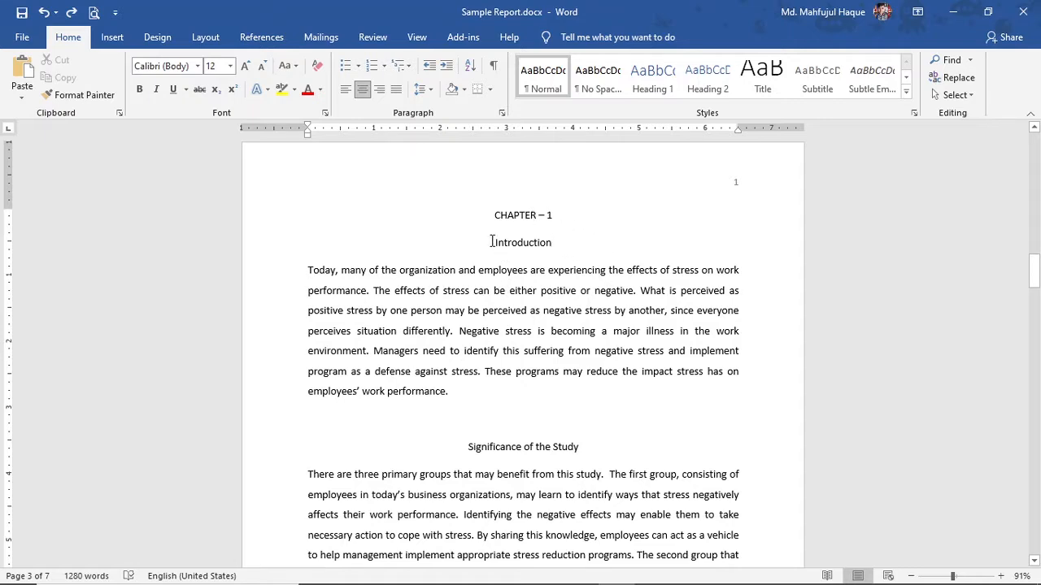
Step: Examine the chapter title and the section titles Introduction and Significance of the Study to tell main headings from subheadings
left_click_drag(488, 239, 590, 241)
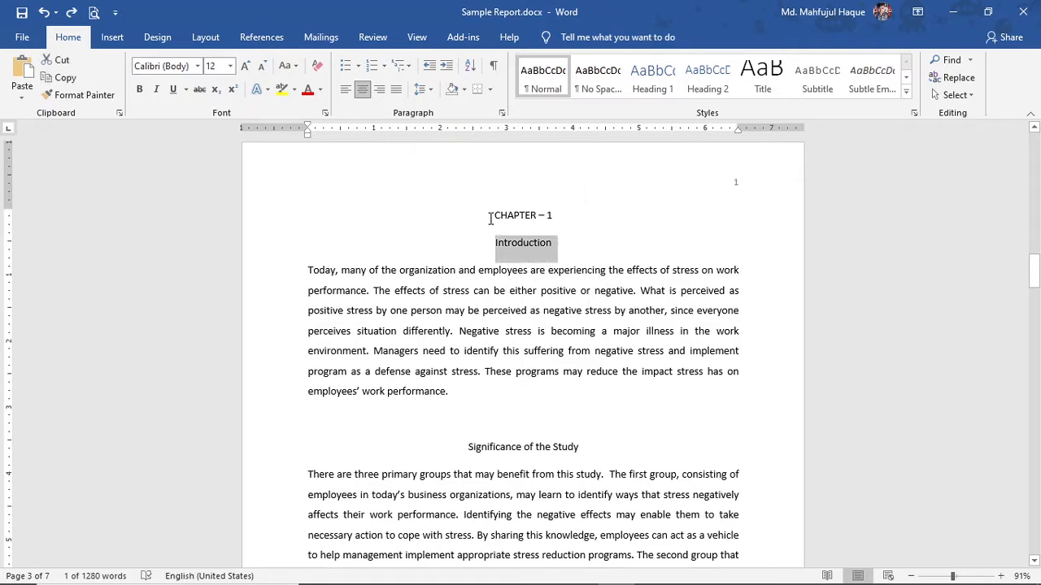
left_click_drag(490, 217, 553, 214)
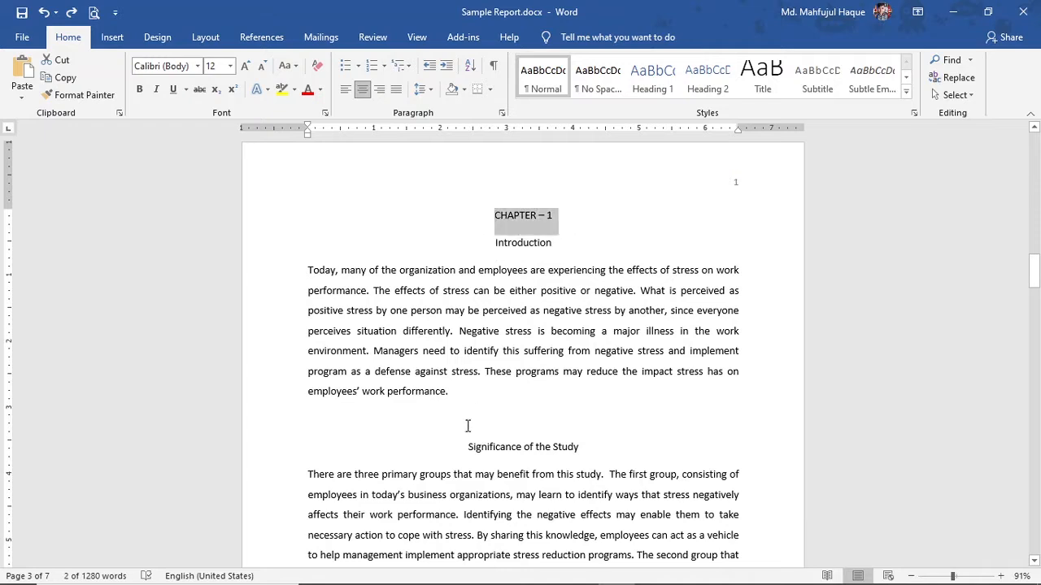
left_click_drag(465, 444, 617, 450)
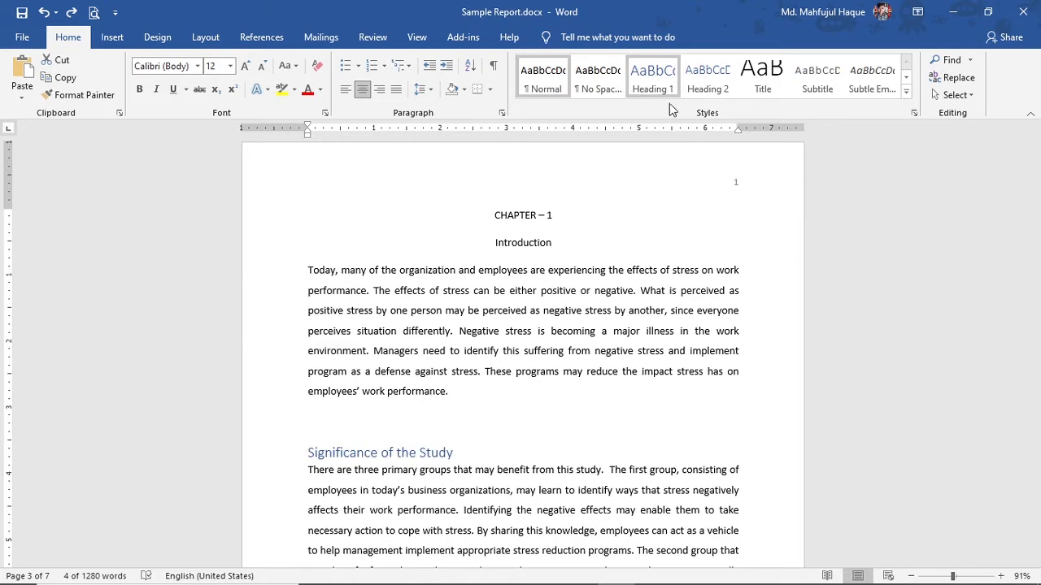
left_click(574, 230)
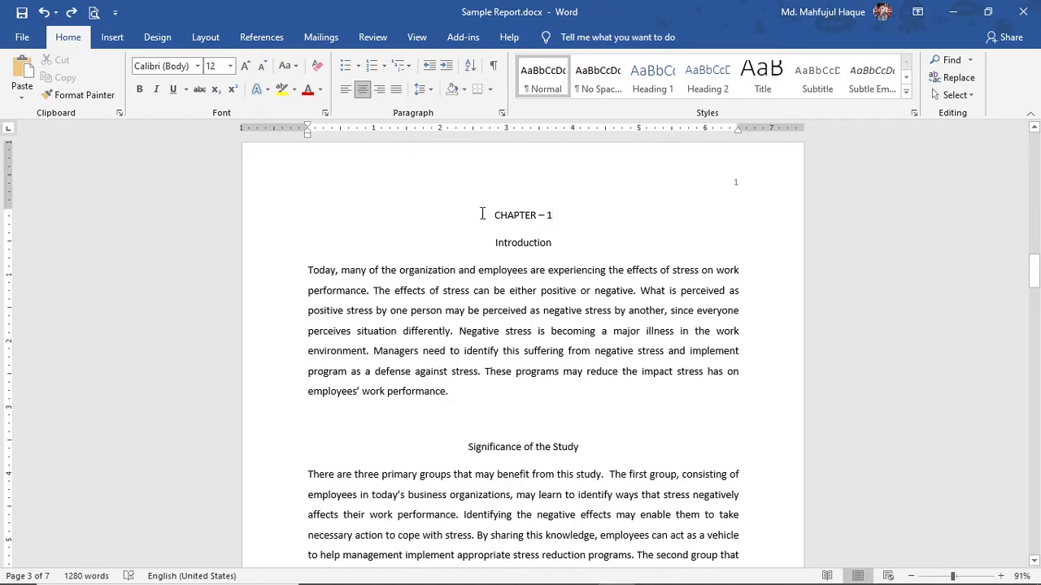
left_click_drag(493, 215, 552, 214)
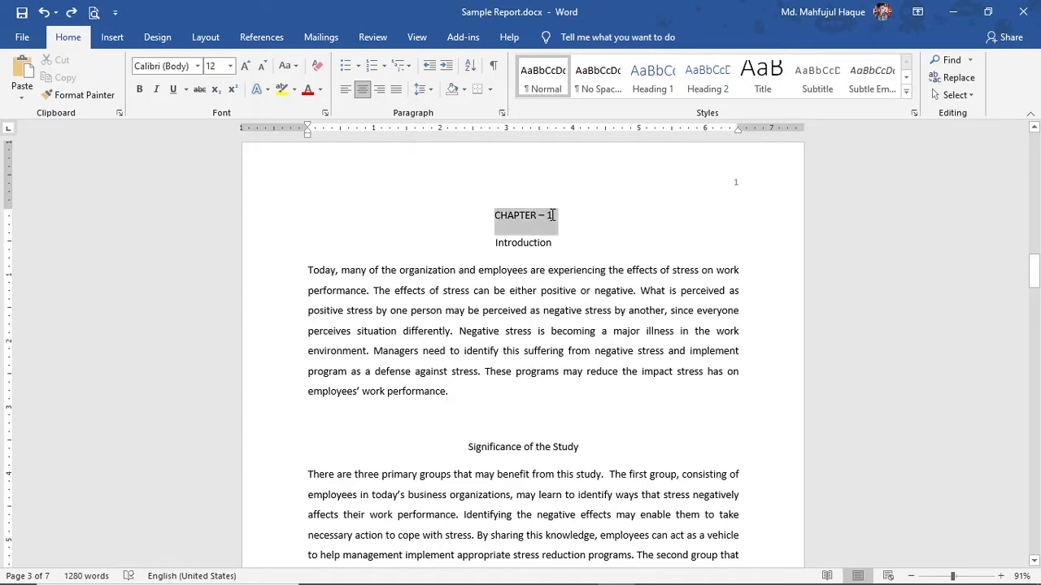
left_click(525, 214)
left_click_drag(493, 242, 556, 242)
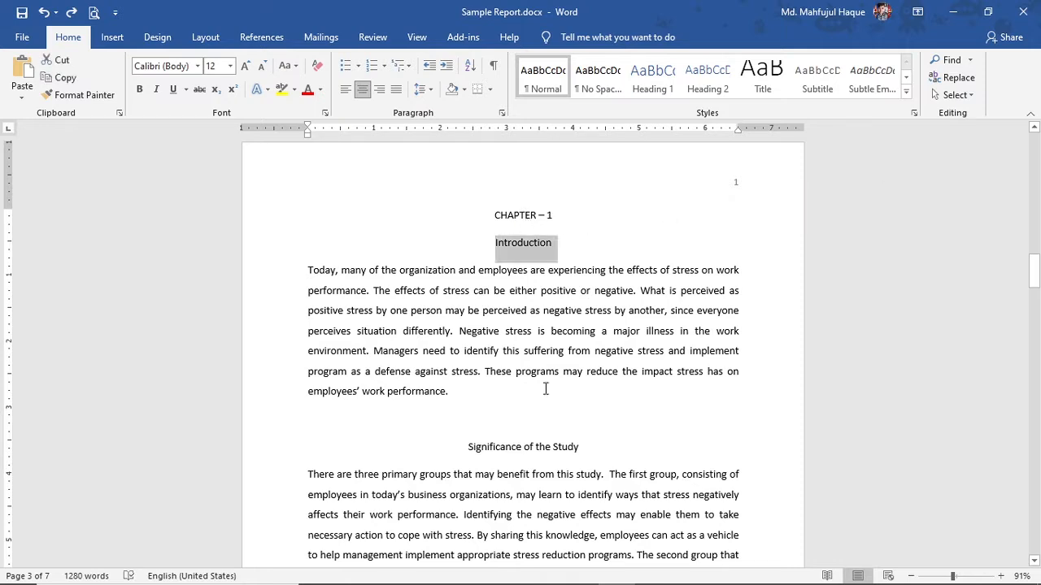
left_click_drag(488, 448, 580, 446)
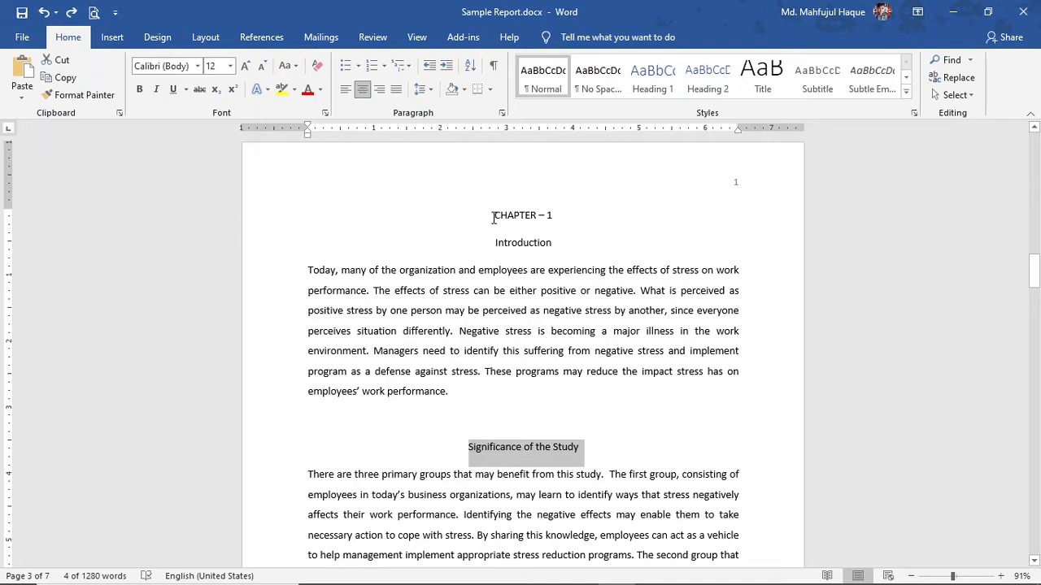
left_click_drag(493, 218, 566, 214)
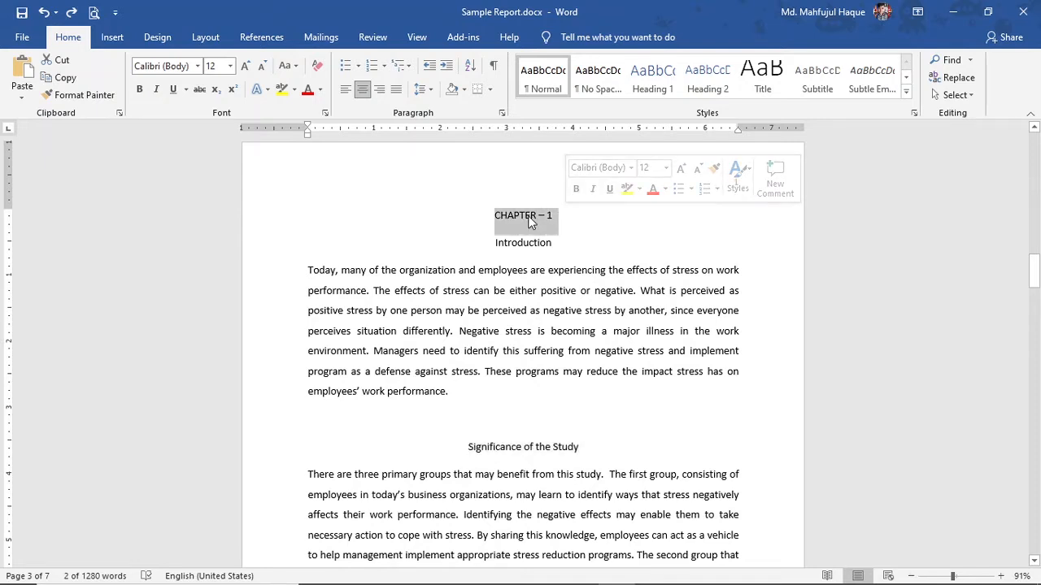
left_click_drag(490, 242, 554, 244)
left_click_drag(466, 446, 609, 453)
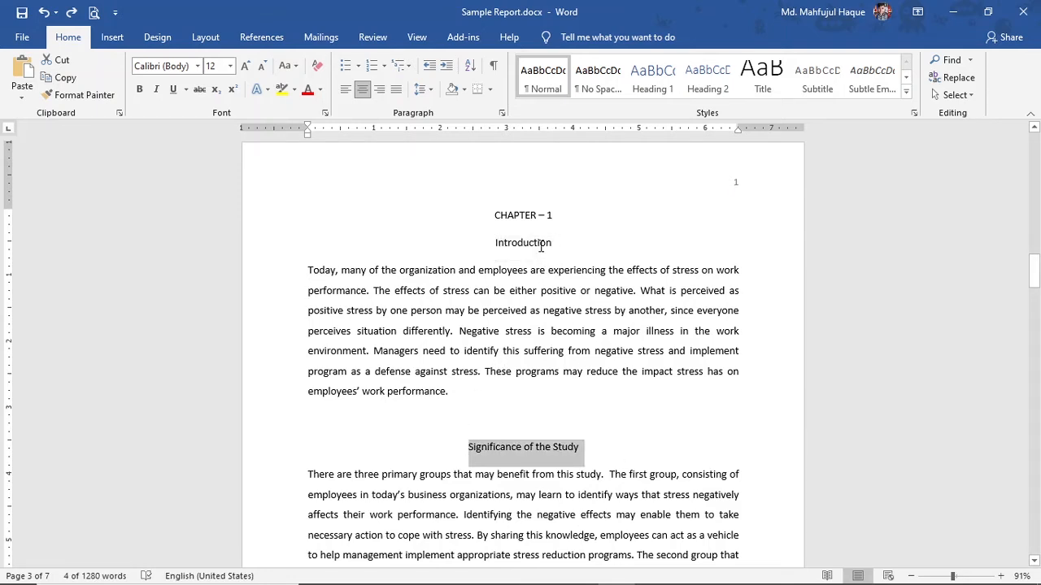
left_click_drag(497, 236, 553, 244)
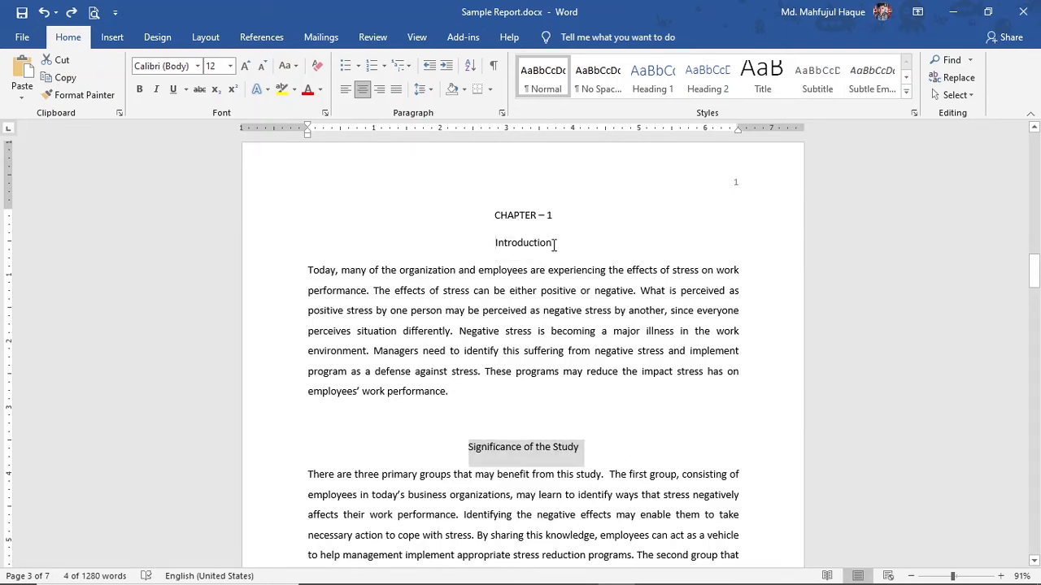
left_click_drag(467, 447, 572, 453)
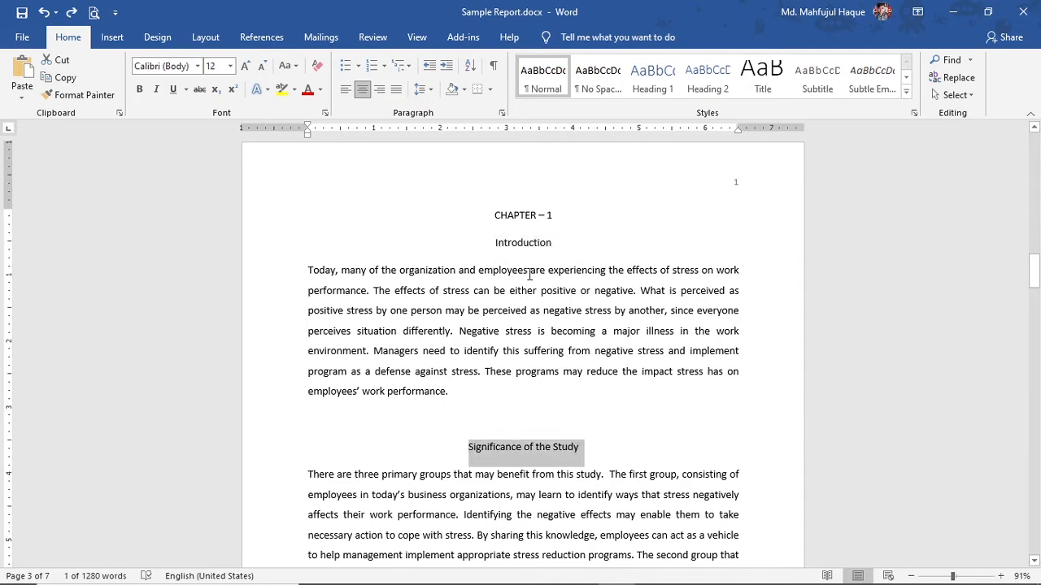
Step: Apply the Heading 1 style to the "CHAPTER – 1" title and centre it
left_click_drag(494, 216, 560, 217)
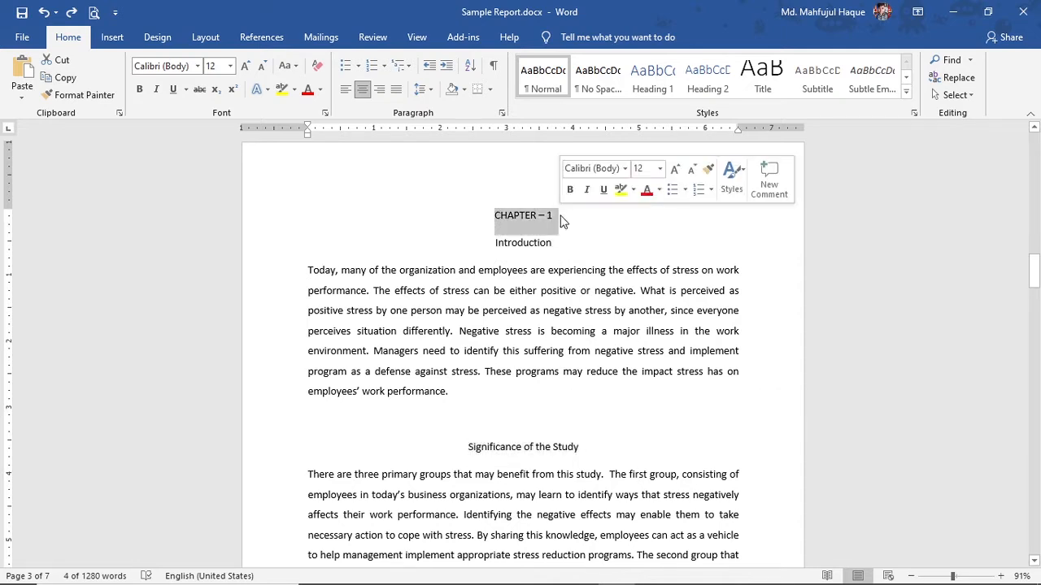
left_click(652, 79)
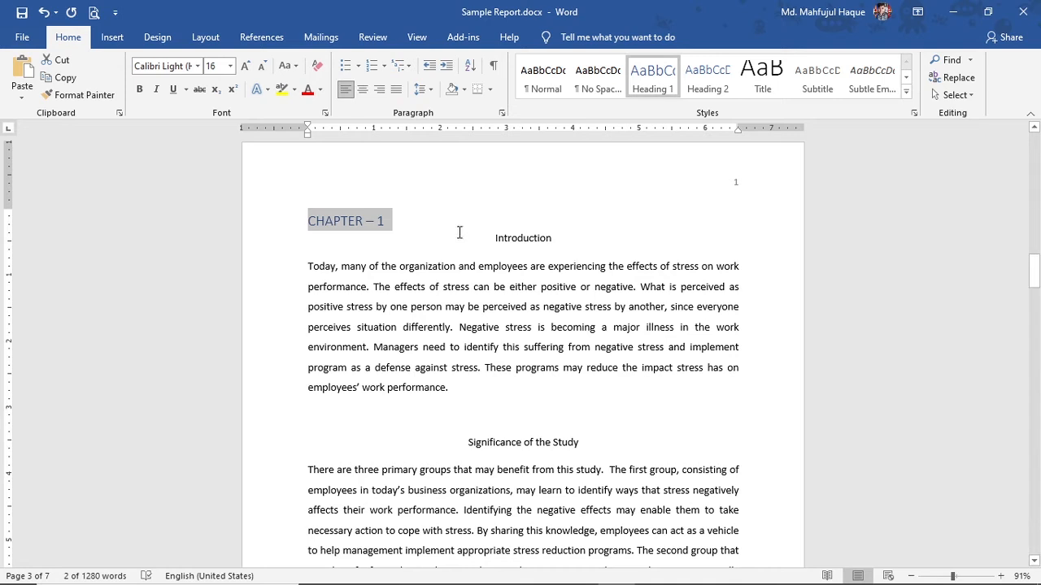
left_click(318, 224)
key("ctrl+e")
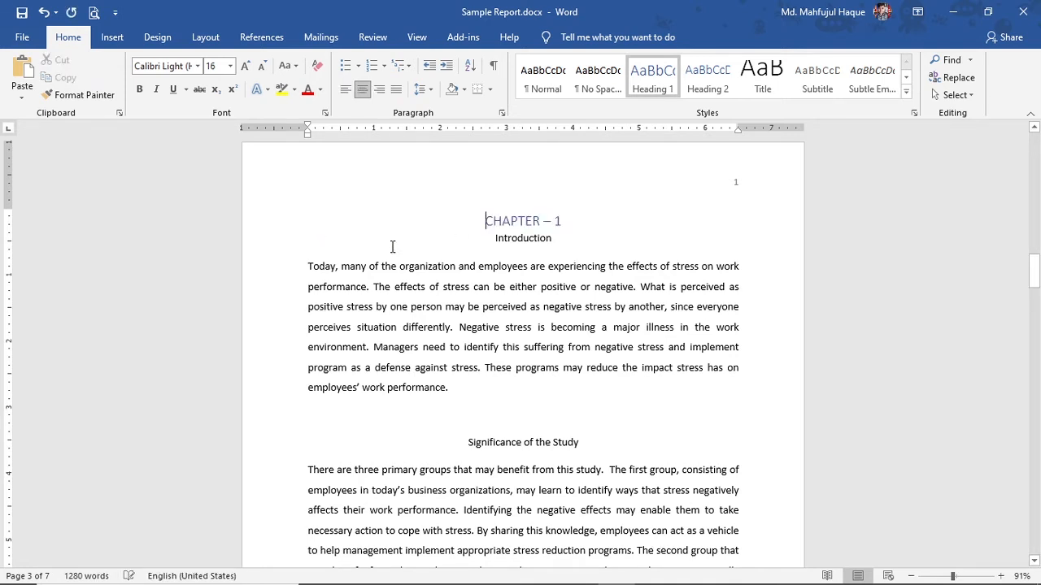
Step: Apply the Heading 2 style to the "Introduction" and "Significance of the Study" section titles
left_click(494, 238)
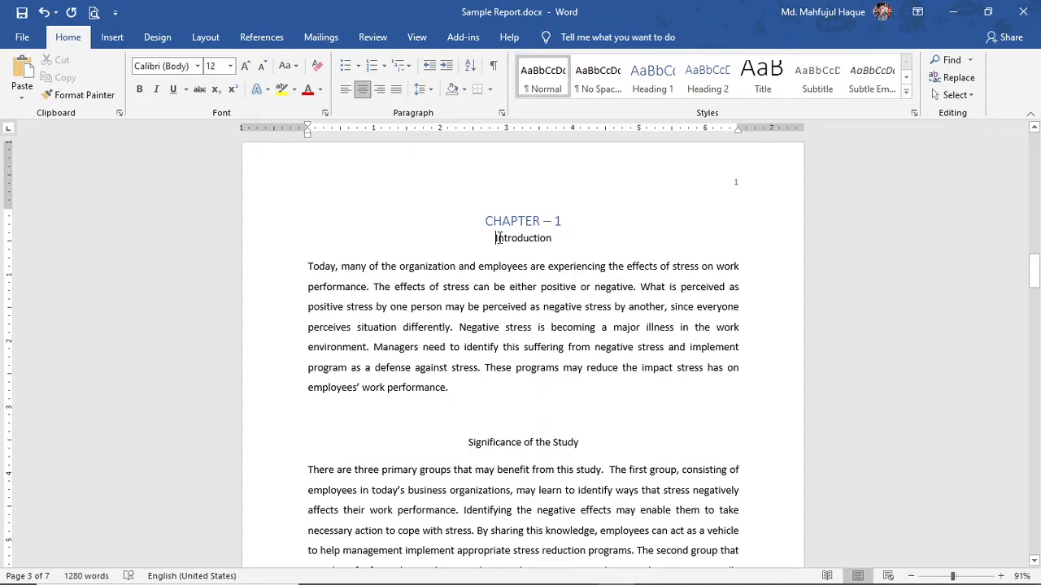
left_click_drag(533, 237, 487, 239)
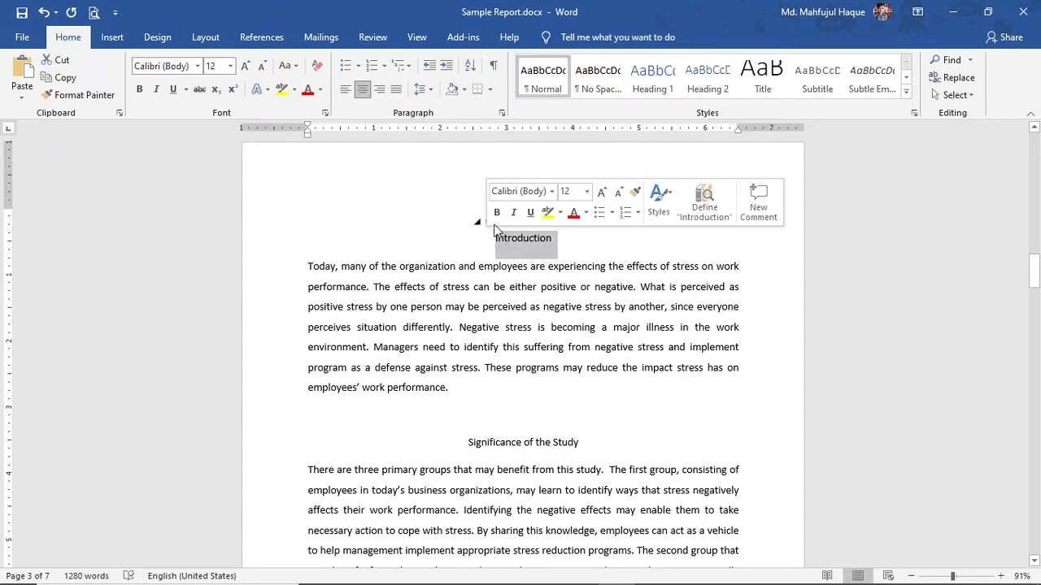
left_click(707, 77)
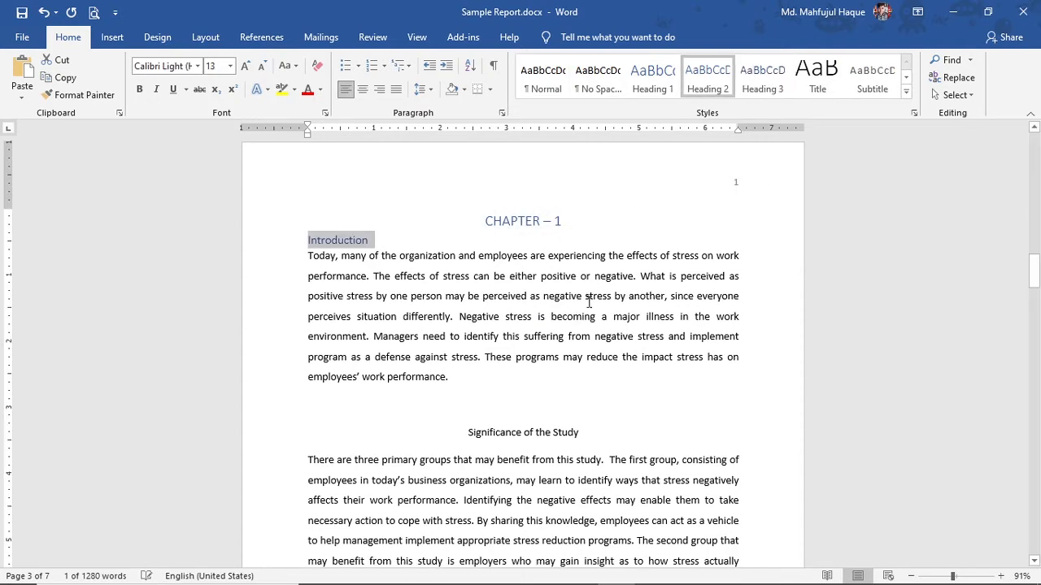
left_click(514, 378)
left_click_drag(469, 432, 580, 437)
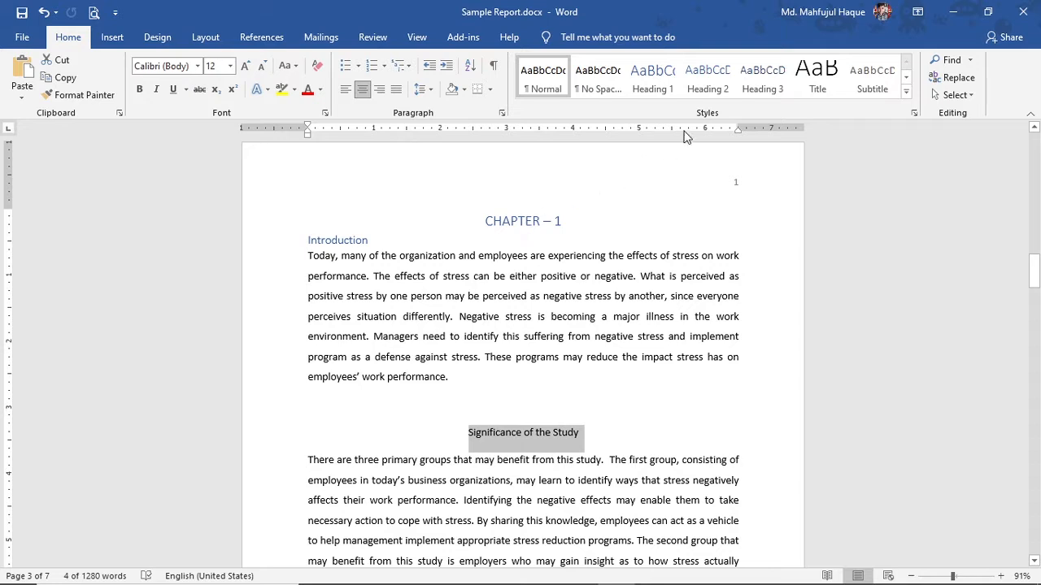
left_click(707, 81)
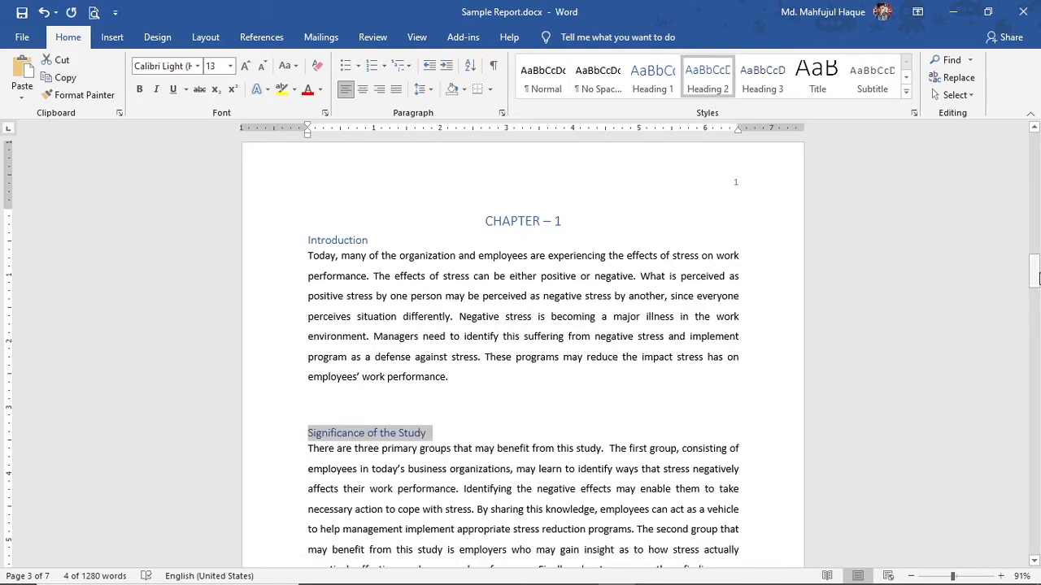
Step: Apply the Heading 2 style to the "Scope of the Study" and "Review of Related Literature" section titles
left_click_drag(1037, 277, 1038, 311)
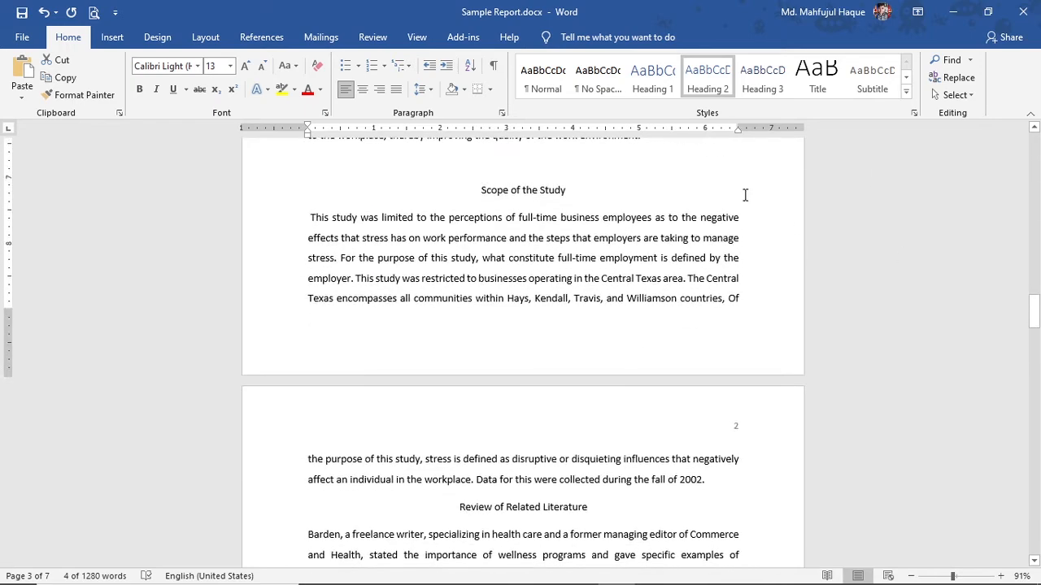
triple_click(544, 195)
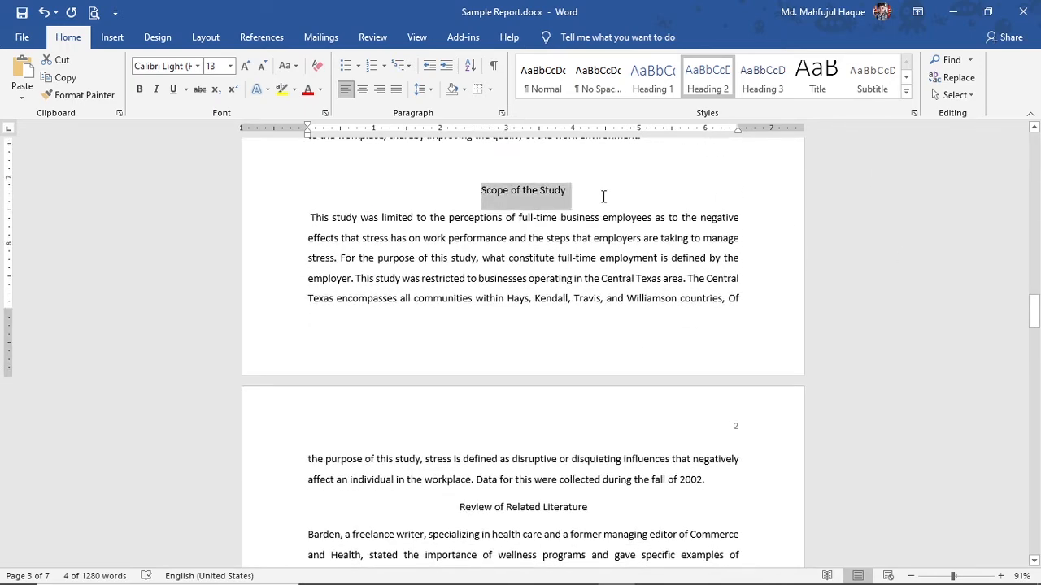
left_click(707, 77)
left_click_drag(1033, 302, 1033, 322)
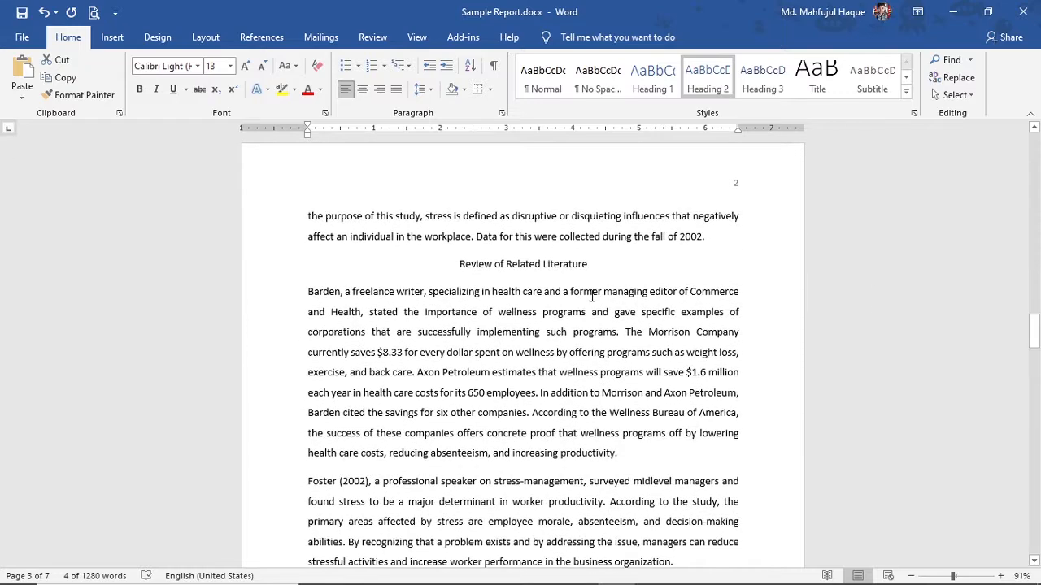
triple_click(500, 270)
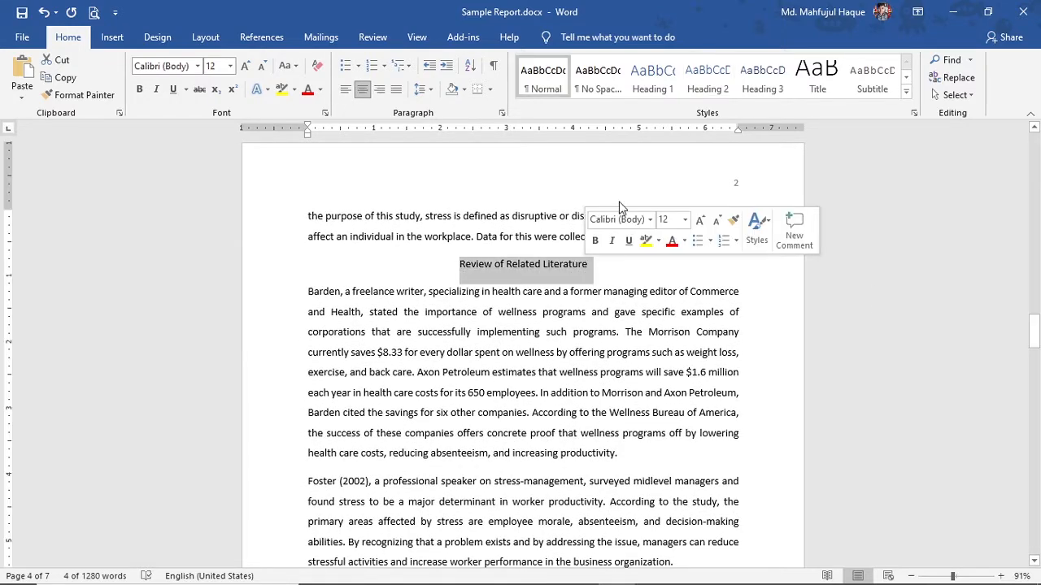
left_click(708, 78)
Step: Apply the Heading 2 style to the "Methods of the Study" section title
left_click_drag(1034, 329, 1034, 362)
left_click_drag(476, 232, 584, 231)
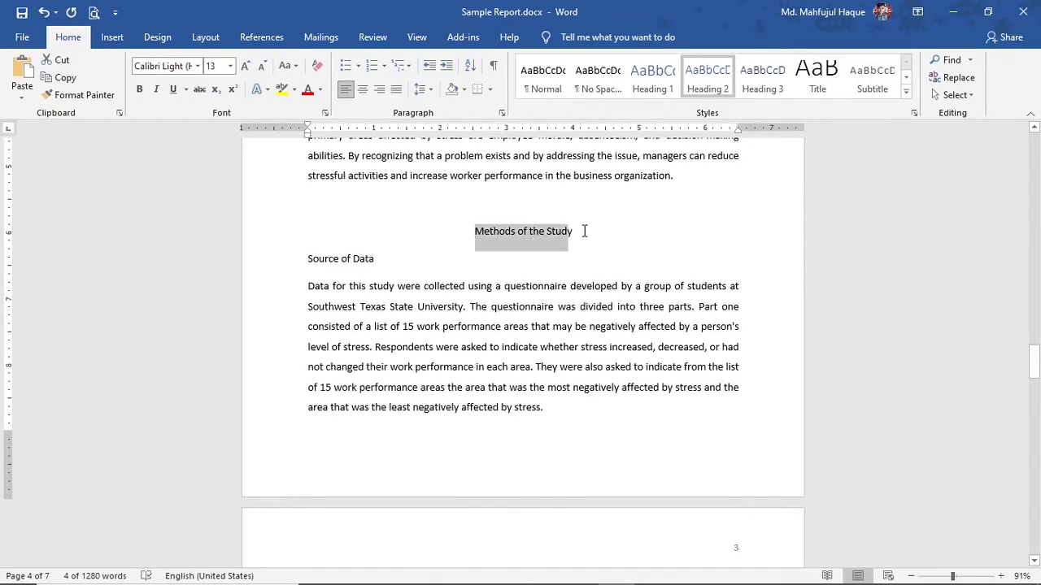
left_click(708, 78)
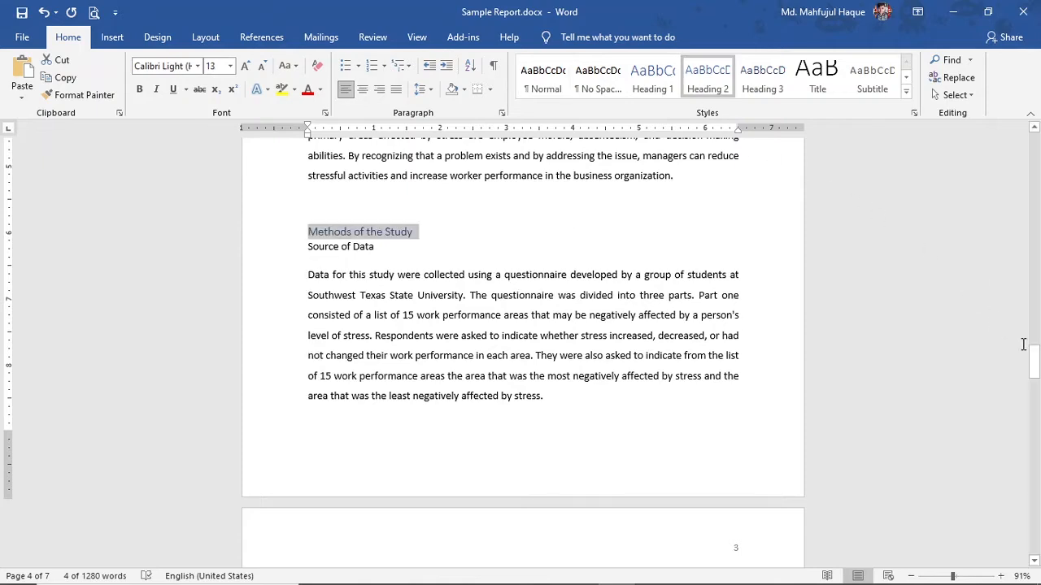
Step: Apply the Heading 3 style to the "Source of Data" subtitle under Methods of the Study
left_click_drag(1034, 366, 1035, 368)
left_click(391, 254)
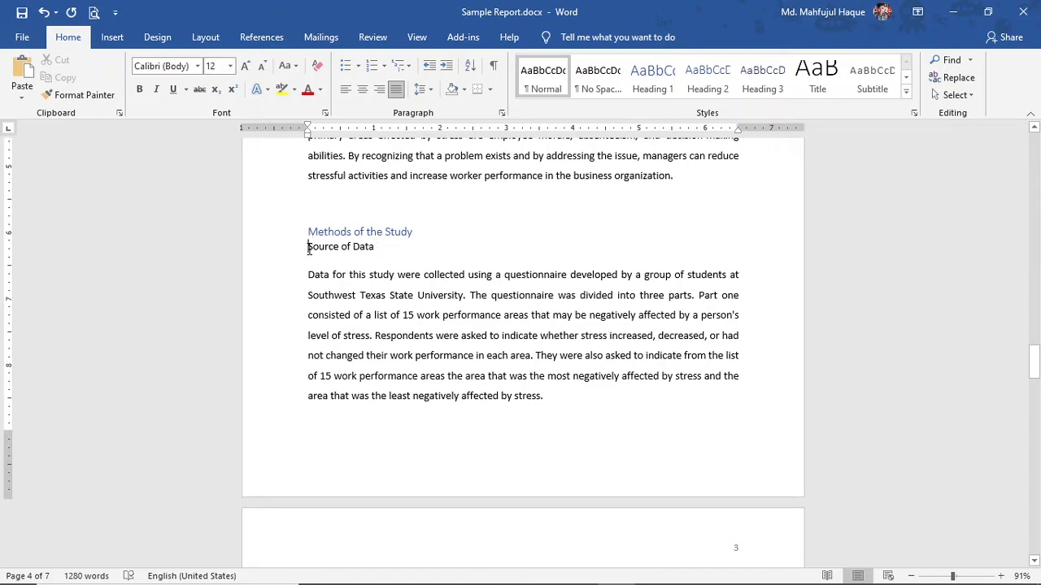
left_click_drag(308, 248, 376, 249)
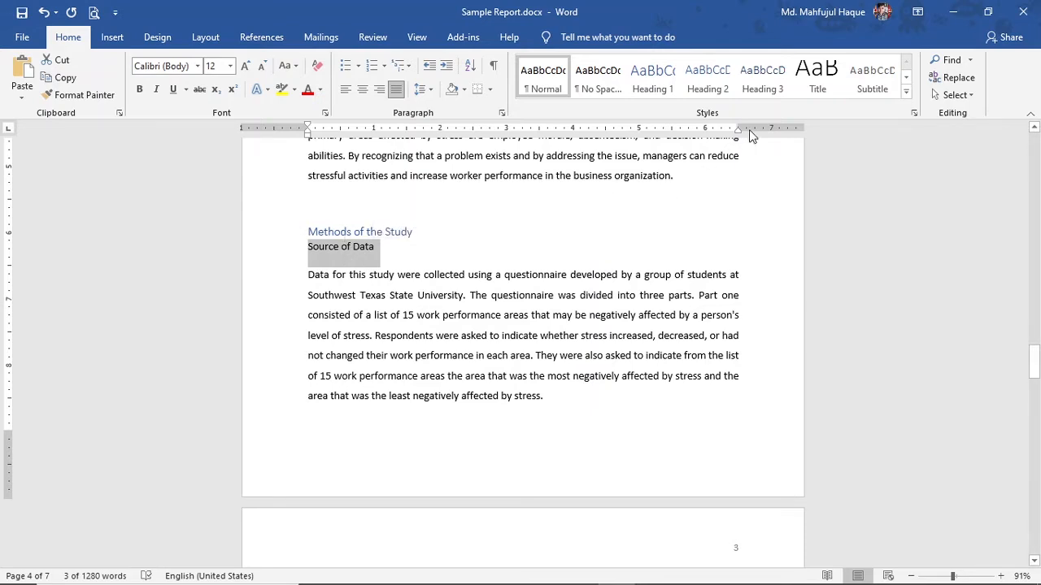
left_click(762, 81)
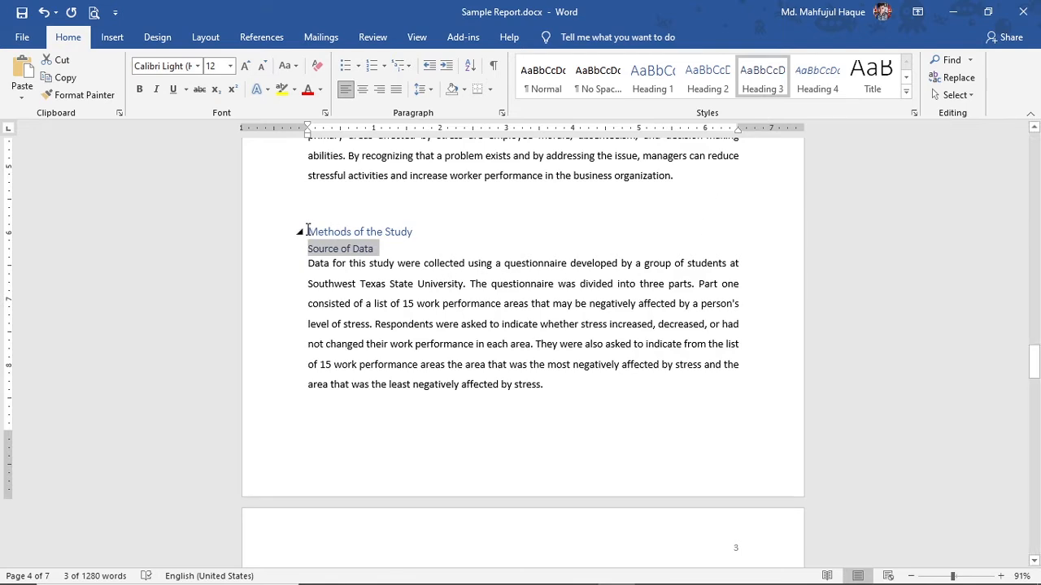
left_click(449, 232)
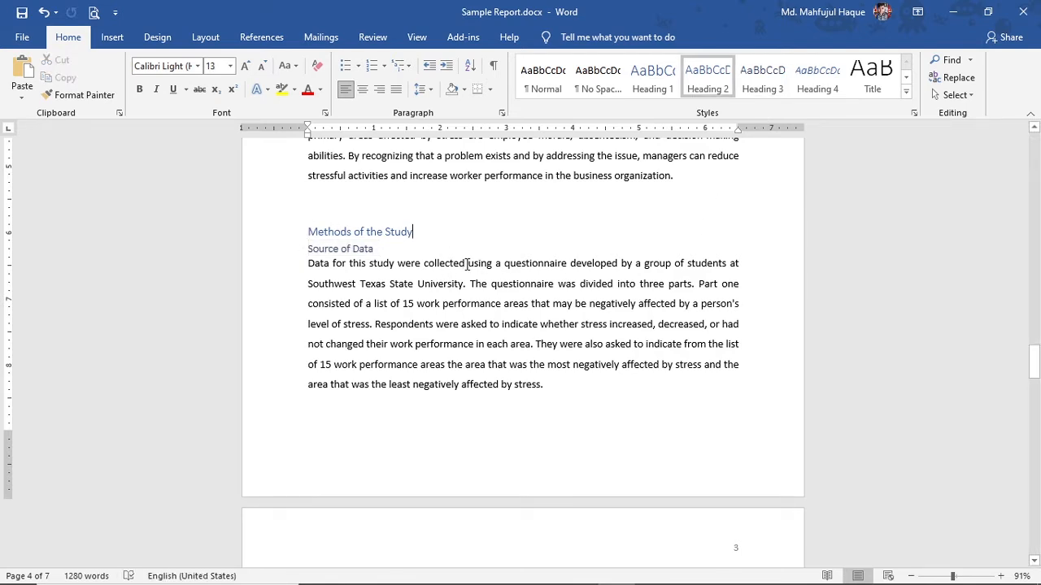
Step: Apply the Heading 1 style to the "CHAPTER 2" title above Findings
left_click_drag(1035, 362, 1008, 365)
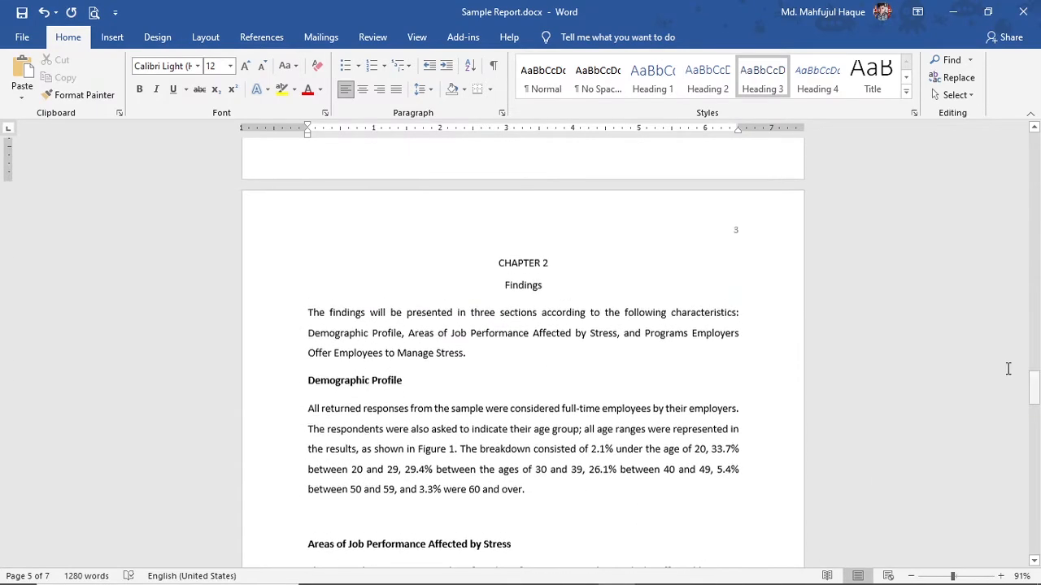
left_click_drag(515, 261, 580, 265)
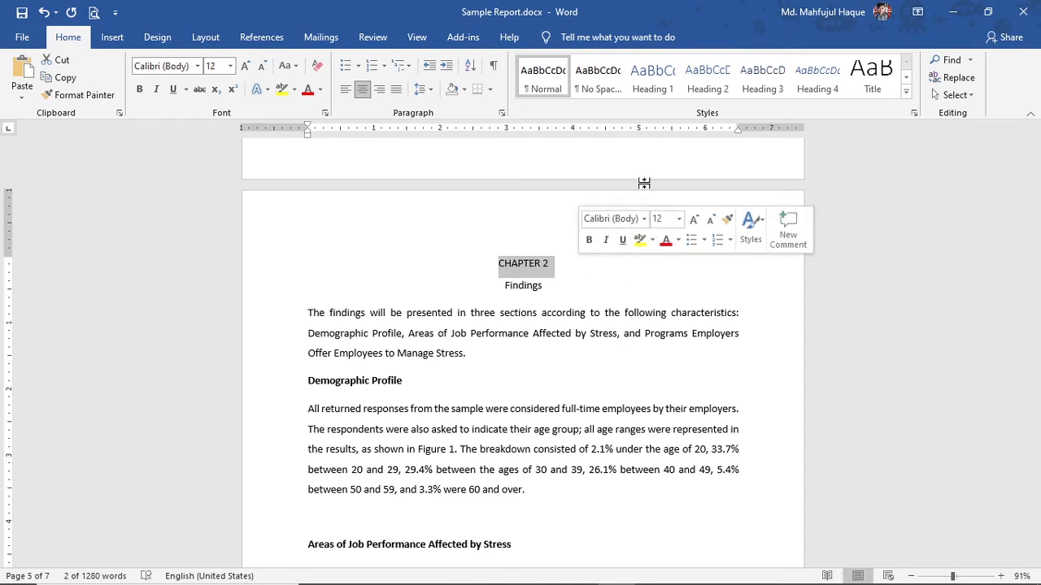
left_click(659, 83)
left_click(658, 85)
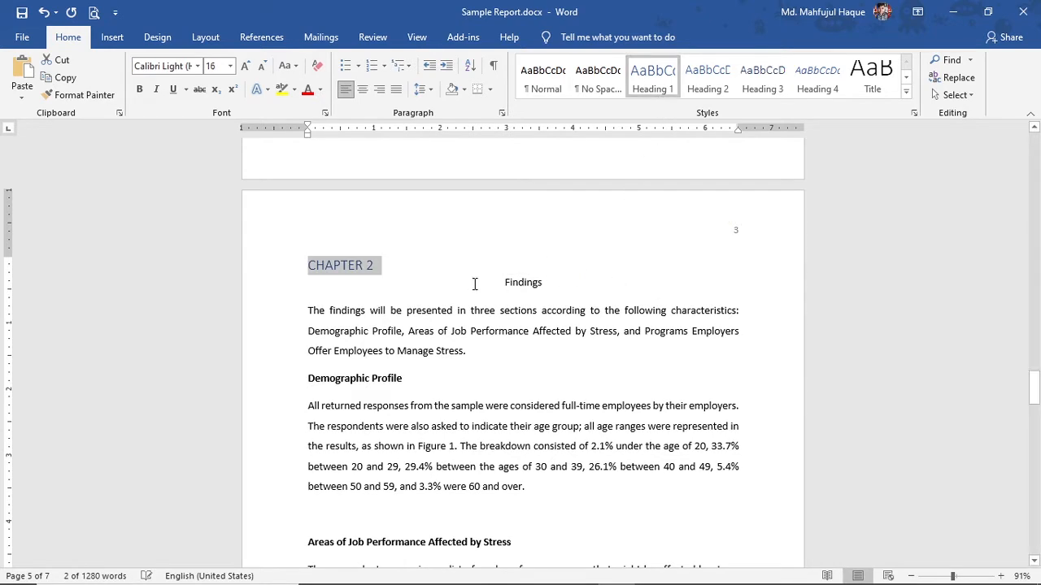
Step: Center the "CHAPTER 2" title and apply the Heading 2 style to the "Findings" title below it
left_click(310, 266)
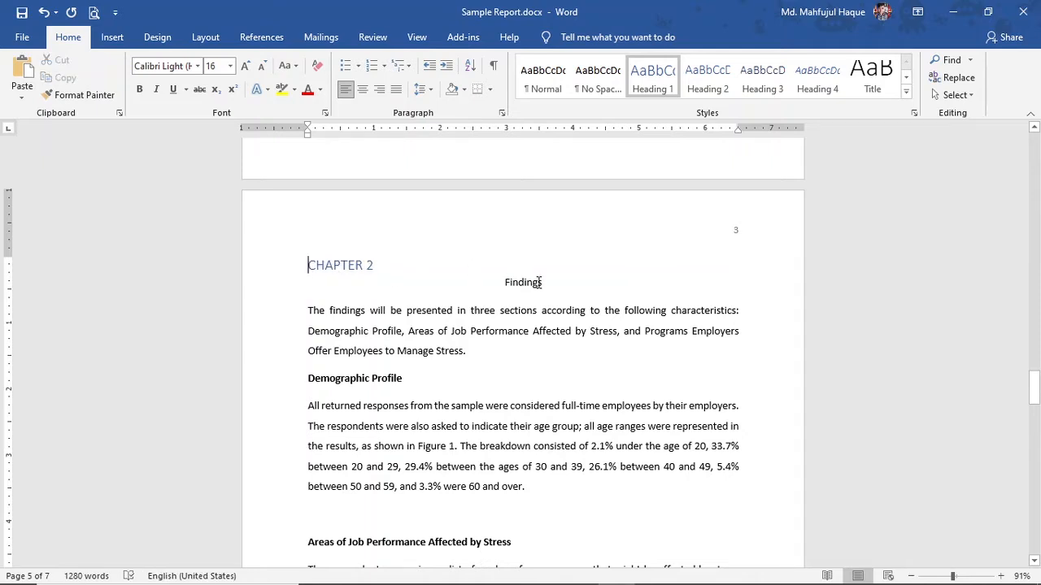
key("ctrl+e")
double_click(496, 283)
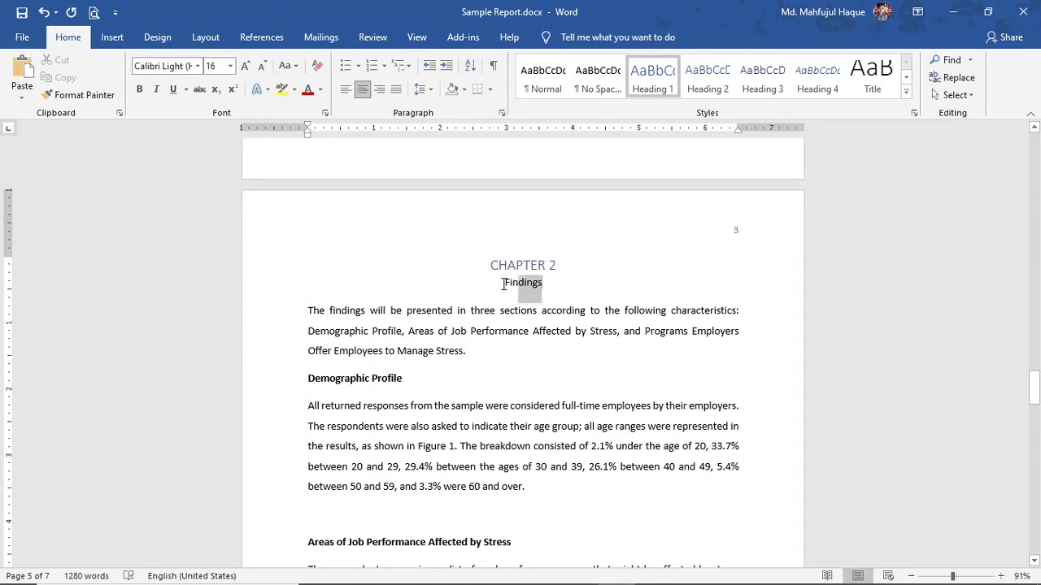
left_click(707, 81)
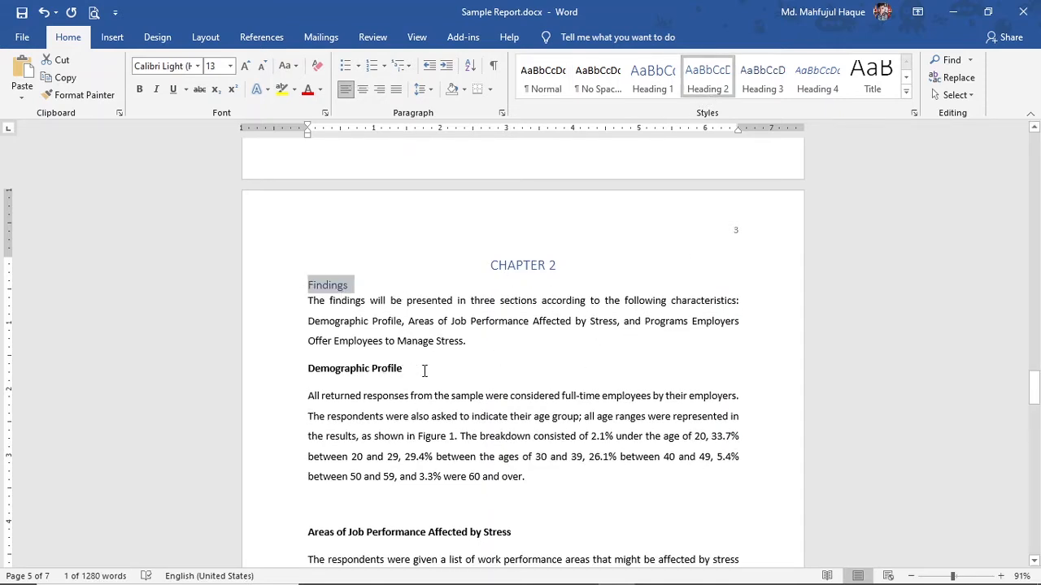
Step: Apply the Heading 2 style to the "Demographic Profile" and "Areas of Job Performance Affected by Stress" section titles
left_click_drag(403, 369, 310, 368)
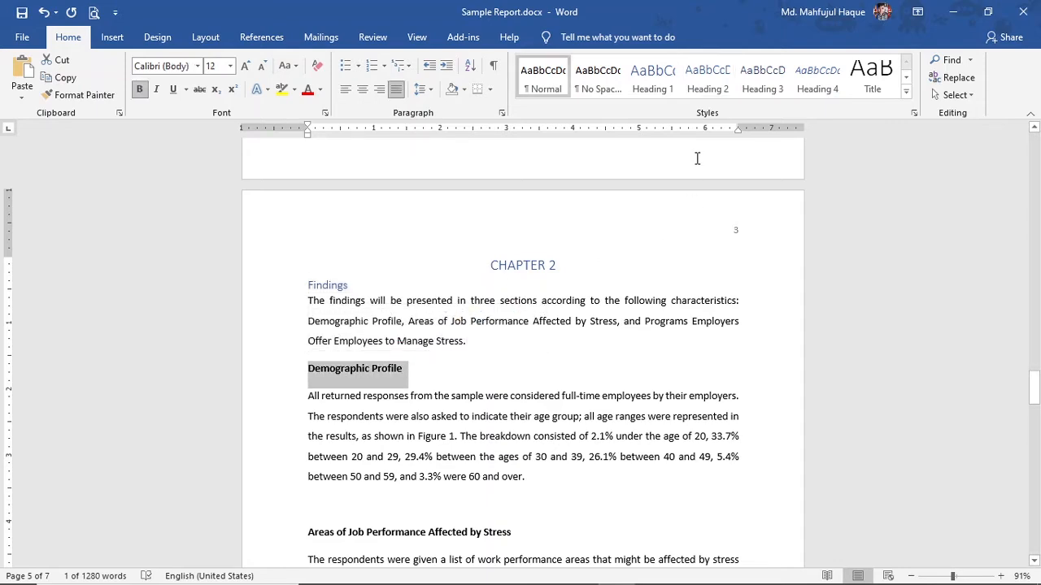
left_click(708, 77)
left_click_drag(1033, 393, 1033, 407)
left_click_drag(520, 303, 299, 311)
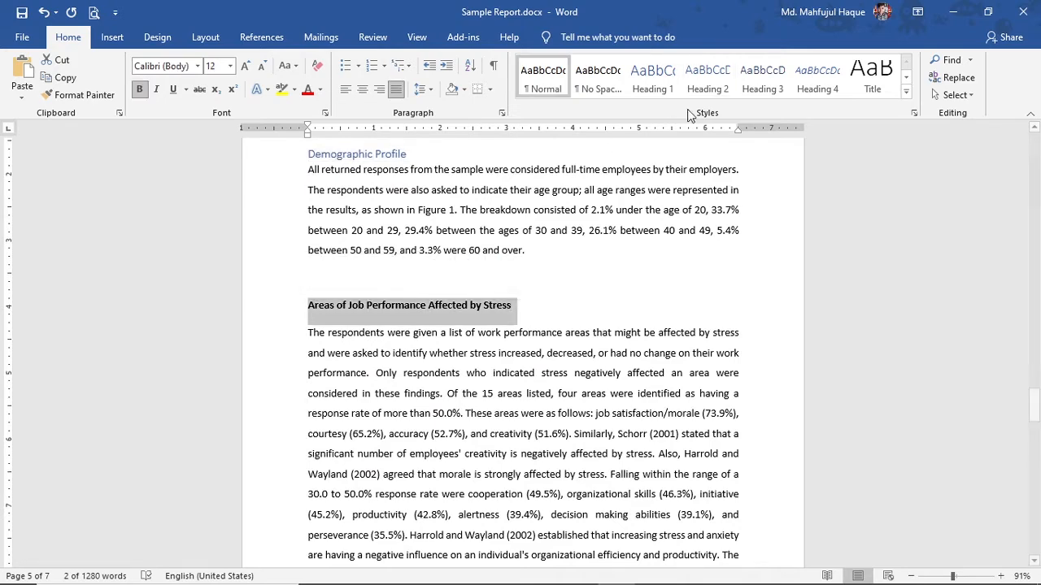
left_click(707, 77)
Step: Apply the Heading 1 style to the "Chapter 3" title above Conclusions
left_click_drag(1034, 411, 1034, 463)
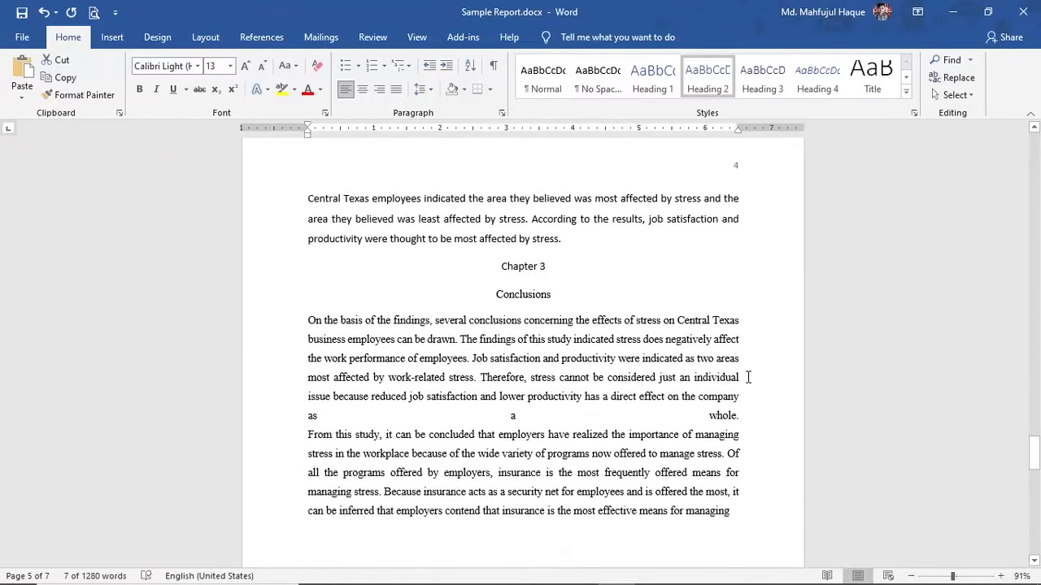
left_click_drag(543, 266, 502, 269)
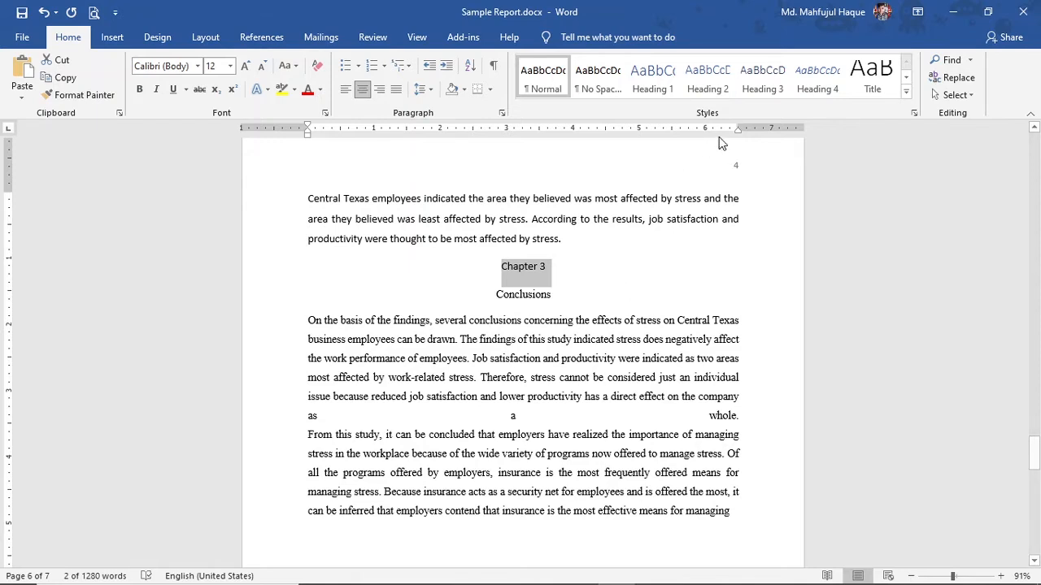
left_click(653, 77)
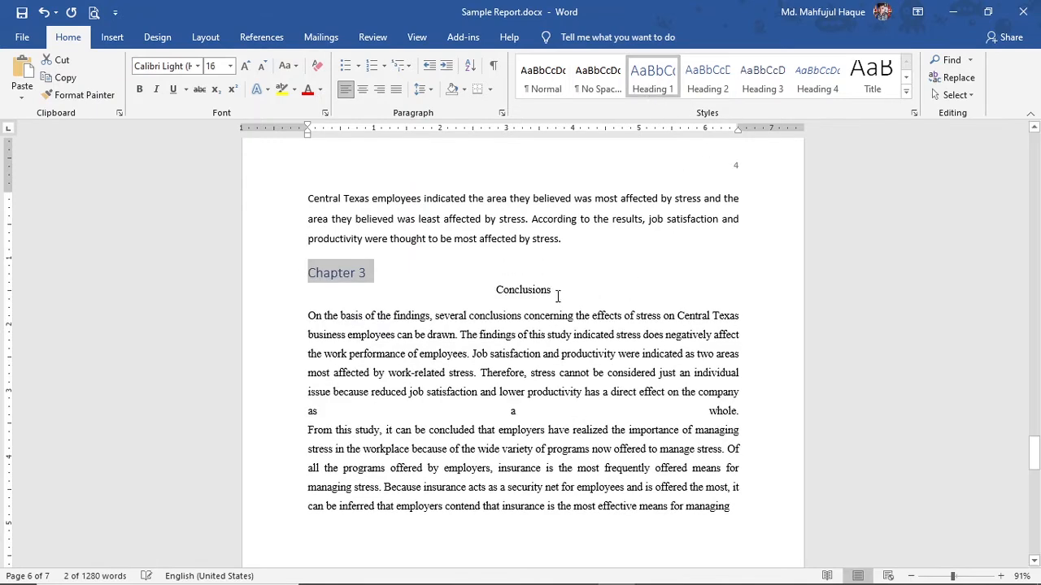
Step: Center the "Chapter 3" title and format the "Conclusions" title below it as a left-aligned Heading 2
left_click(309, 273)
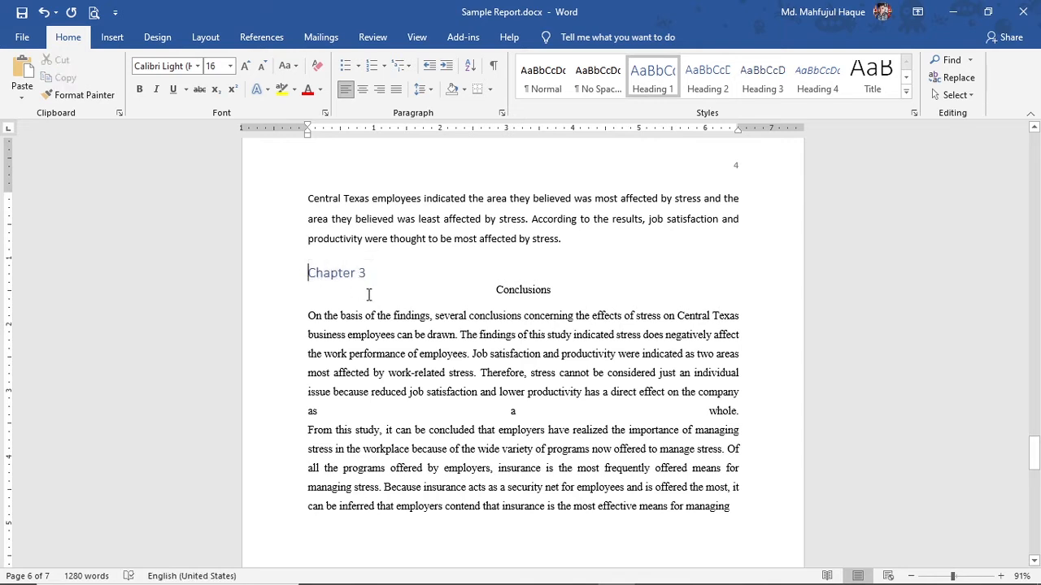
key("ctrl+e")
left_click_drag(490, 291, 555, 290)
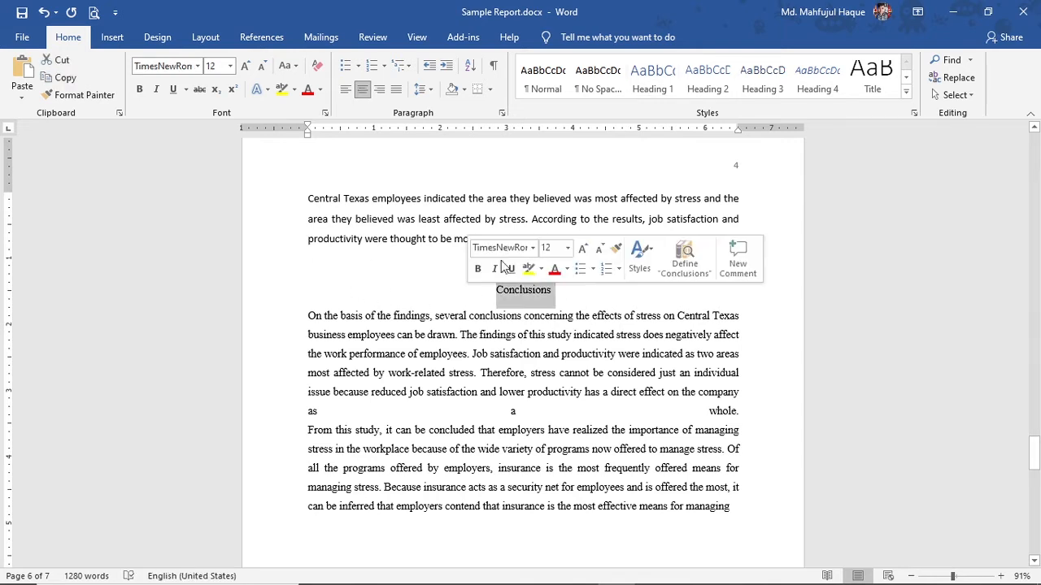
key("ctrl+l")
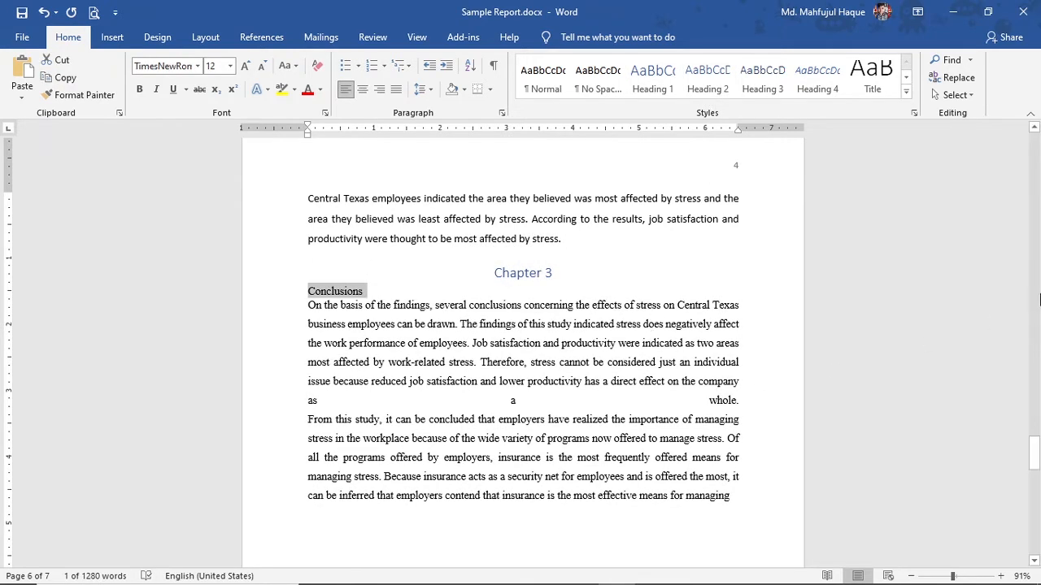
Step: Insert a page break before the "Recommendations" title so that it starts on a new page
left_click_drag(1034, 452, 1036, 504)
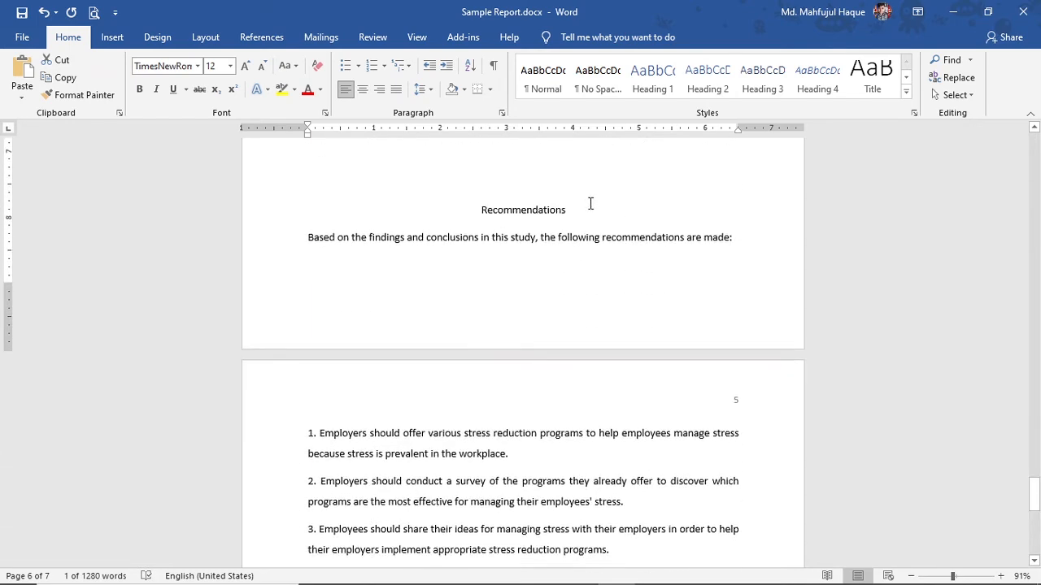
left_click(482, 210)
key("ctrl+Return")
scroll(470, 289, "down", 1)
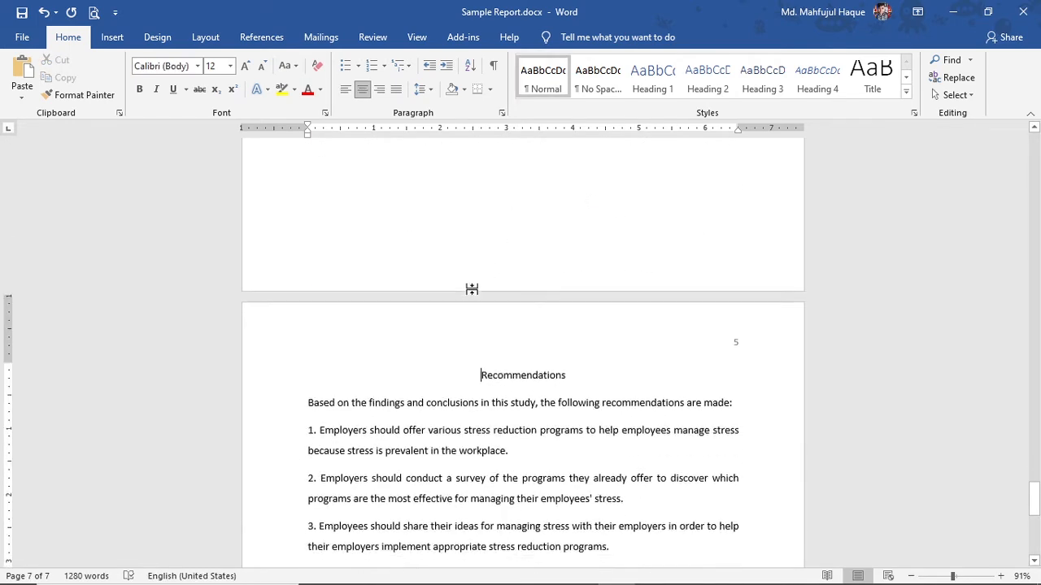
Step: Apply the Heading 2 style to the "Recommendations" title and center it
left_click(722, 80)
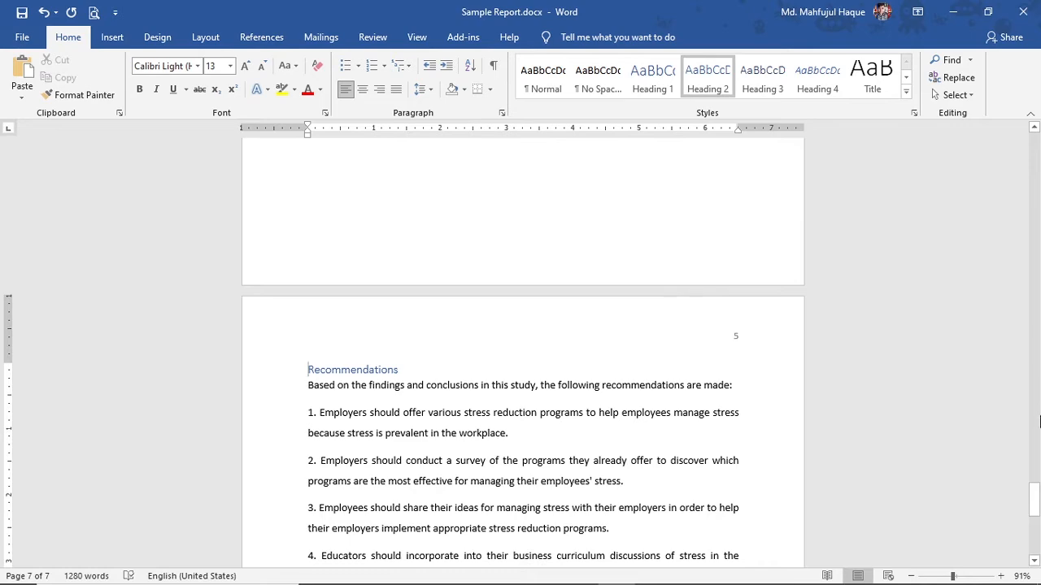
left_click_drag(1036, 497, 1032, 394)
key("ctrl+e")
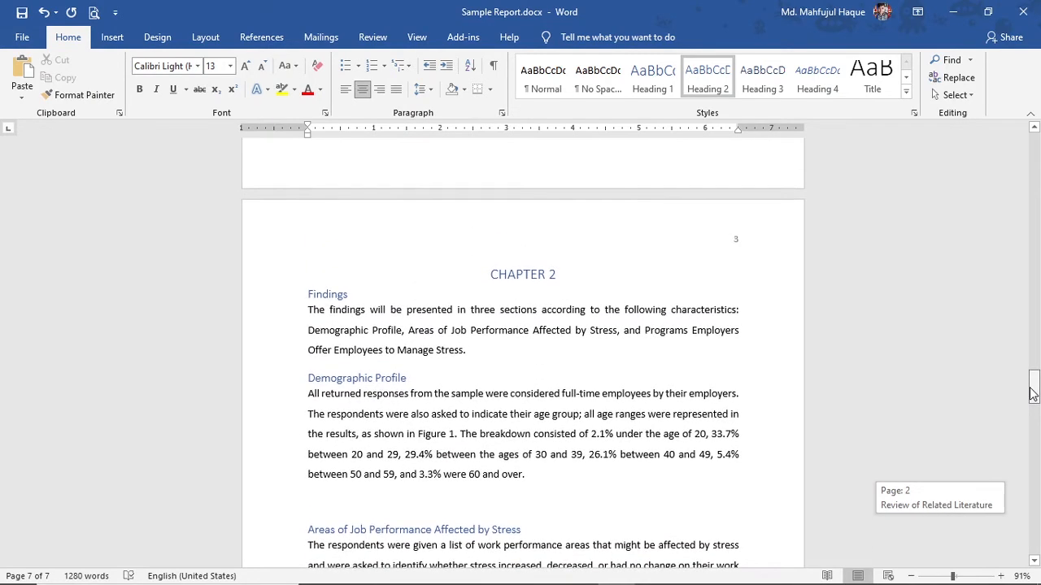
Step: Insert a table of contents in the Automatic Table 1 format on the blank second page of the report
left_click_drag(1032, 393, 1030, 204)
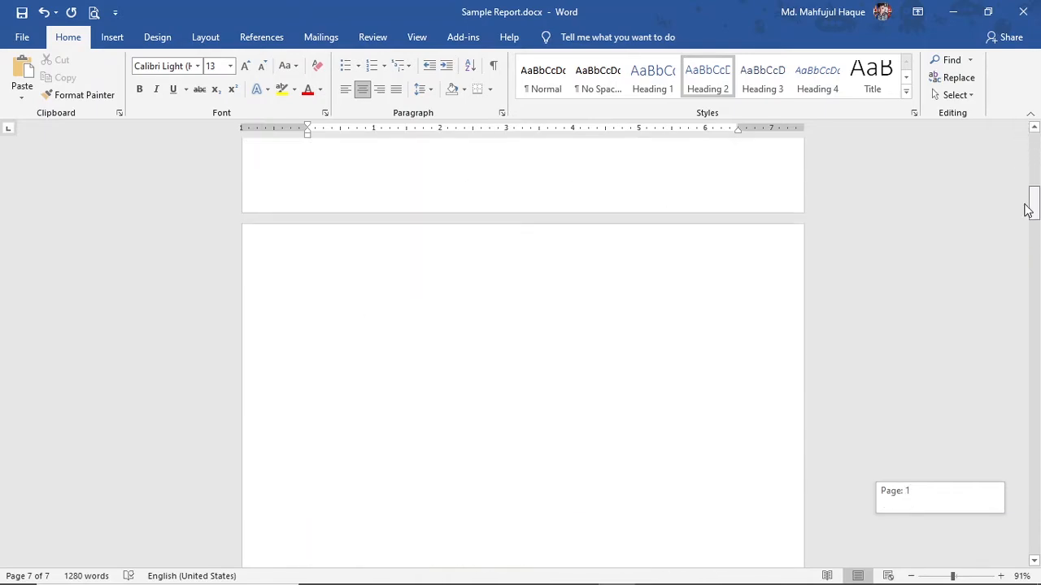
left_click(323, 306)
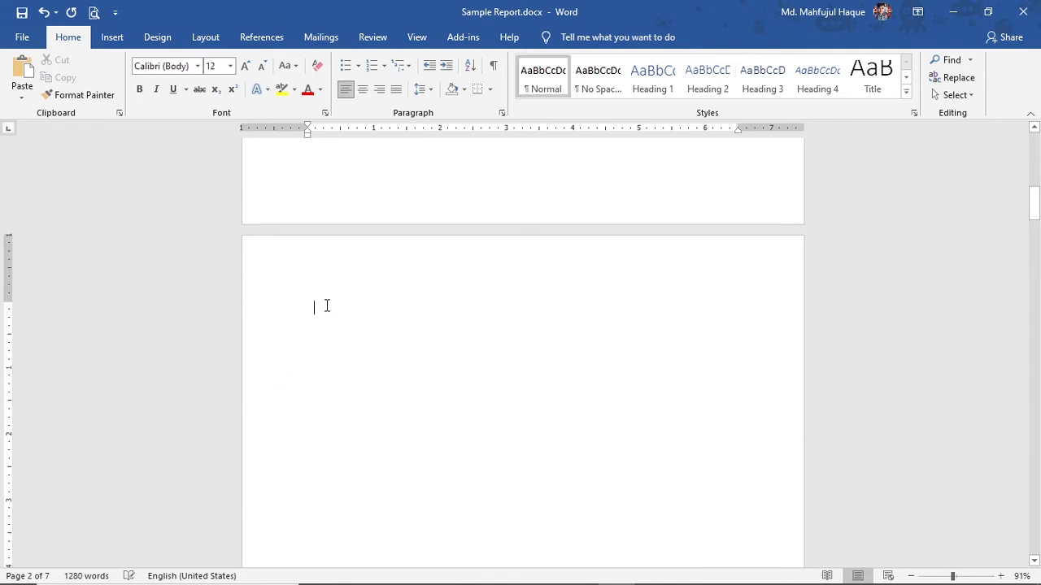
mouse_move(1033, 205)
left_mouse_down()
mouse_move(1034, 167)
mouse_move(1034, 236)
mouse_move(1034, 200)
left_mouse_up()
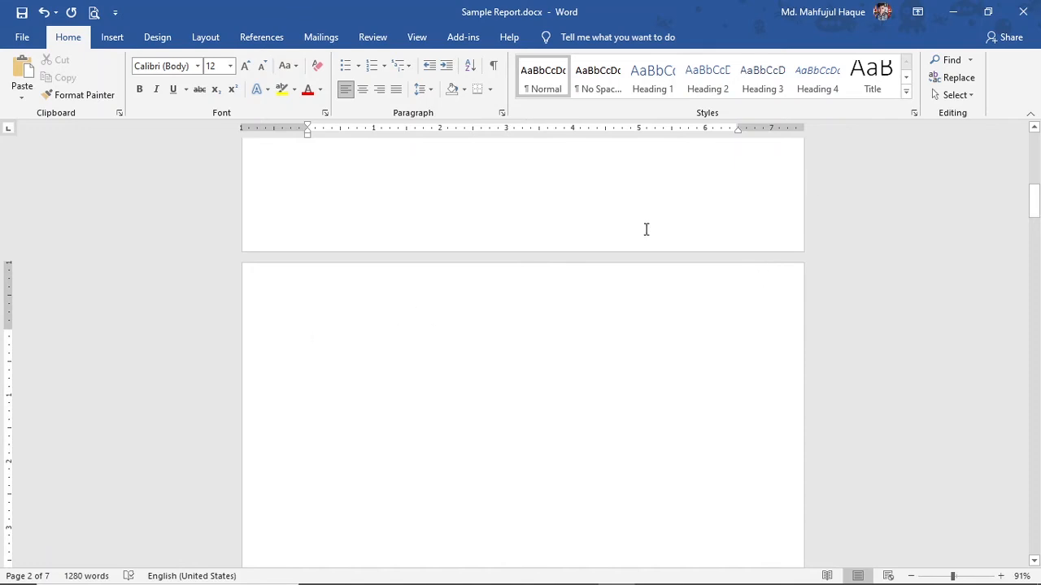
left_click(199, 37)
left_click(272, 37)
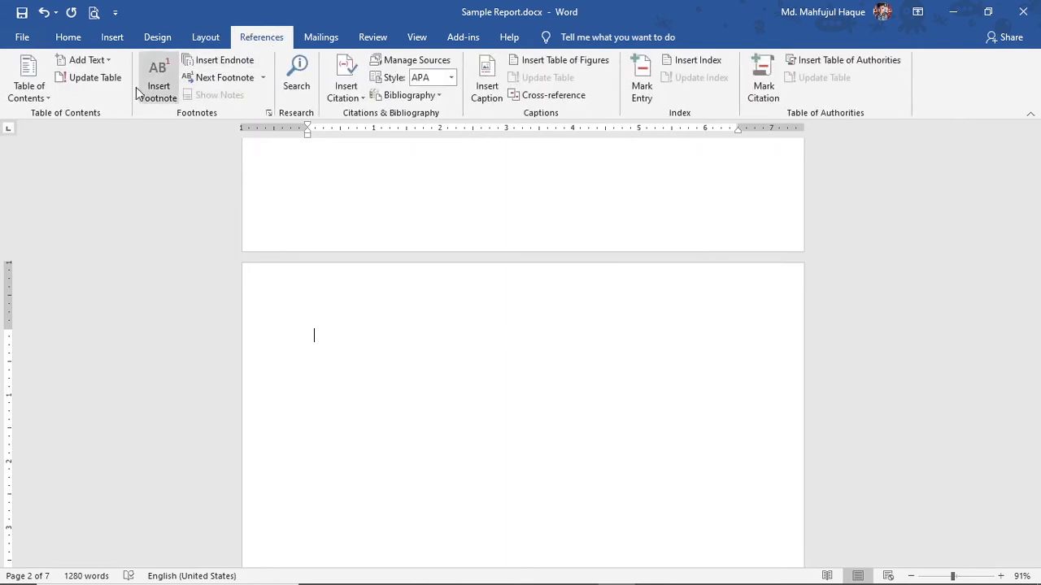
left_click(37, 97)
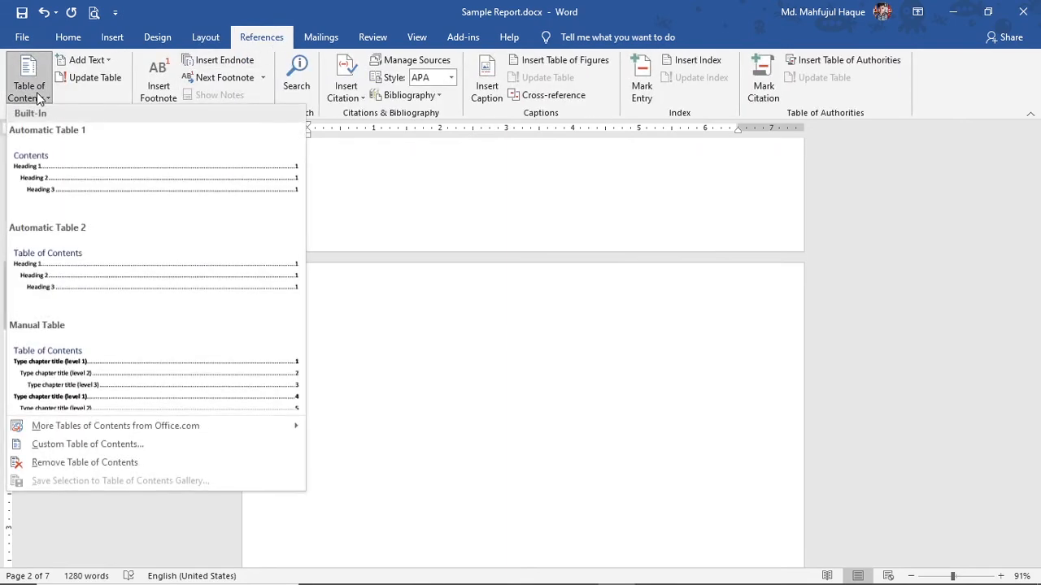
left_click(62, 164)
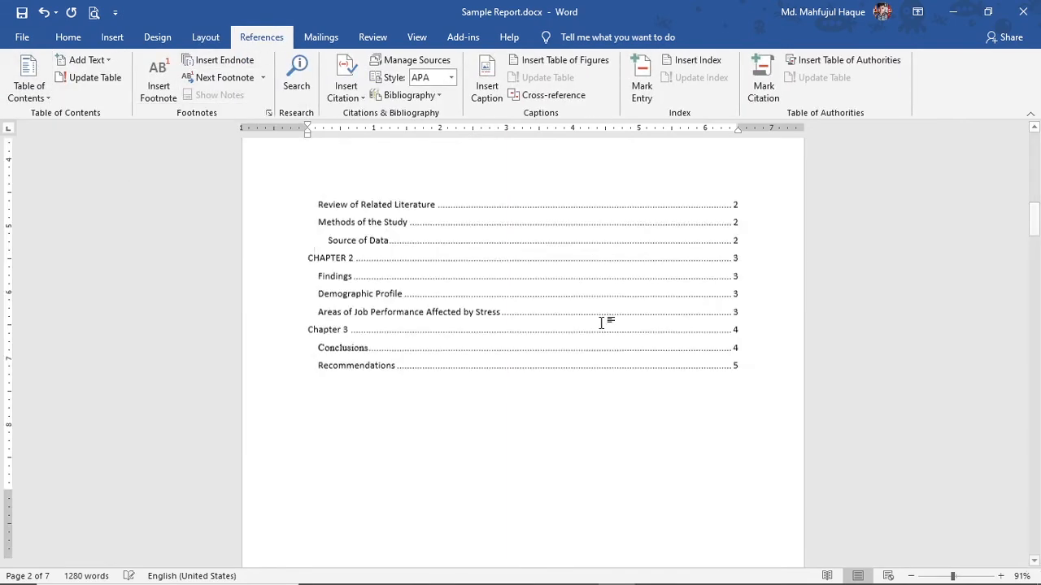
scroll(632, 358, "down", 3)
left_click_drag(1033, 237, 1028, 213)
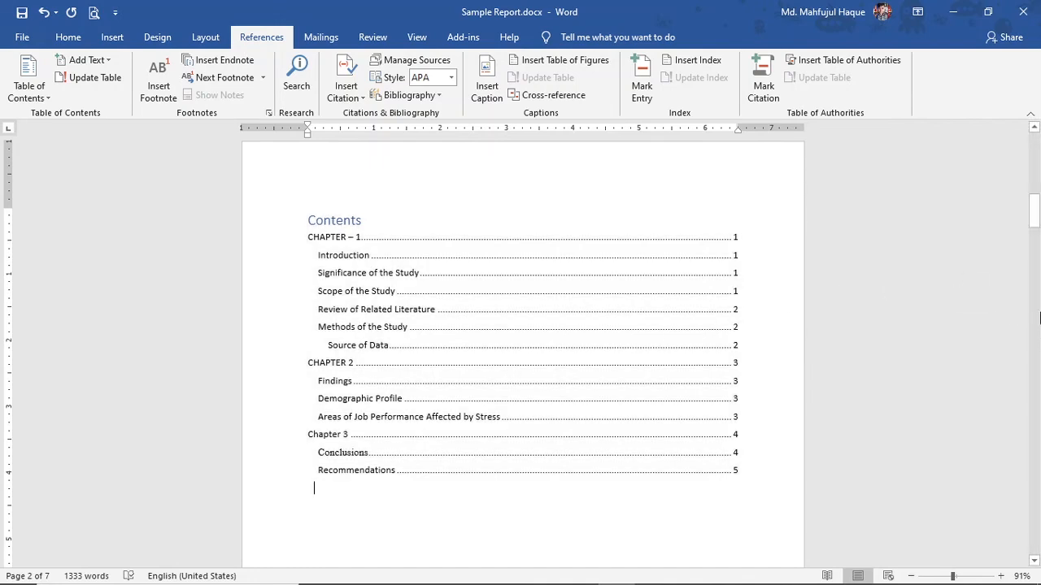
left_click_drag(1036, 209, 1037, 207)
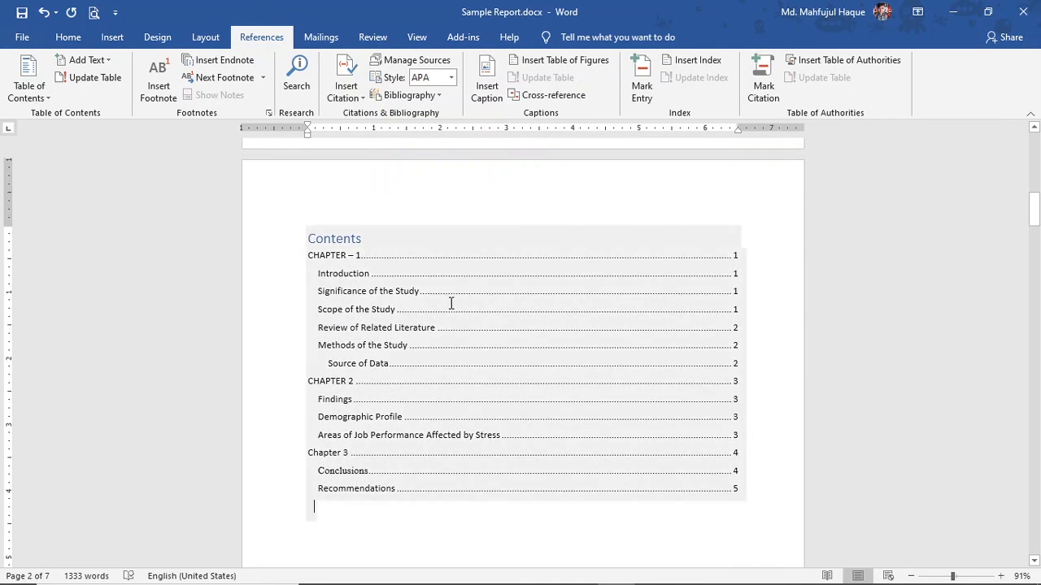